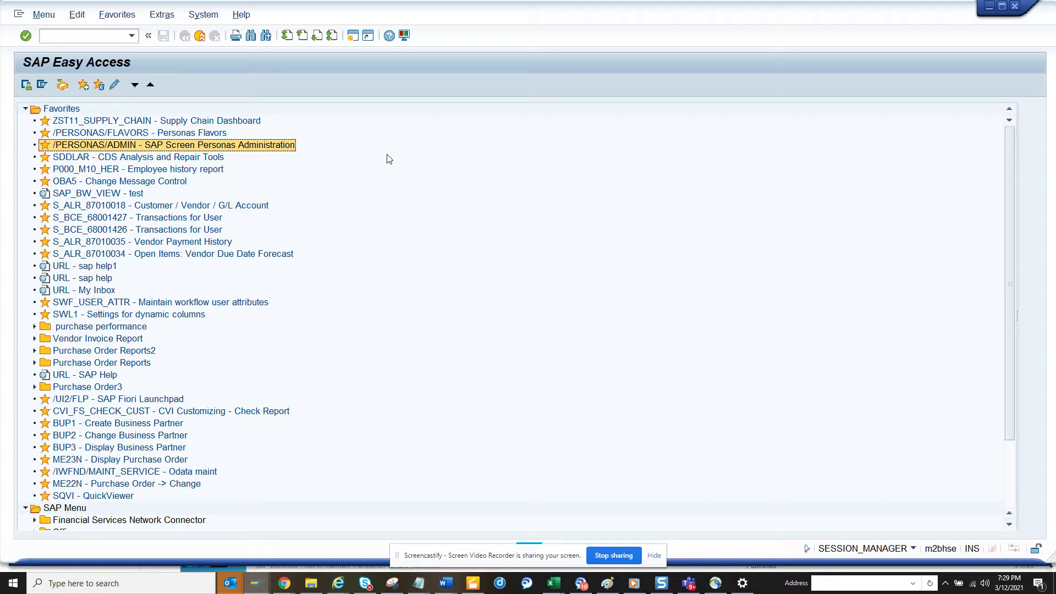
- Open transaction SICF and list the services filtered by service name personas
left_click(101, 42)
type("sicf")
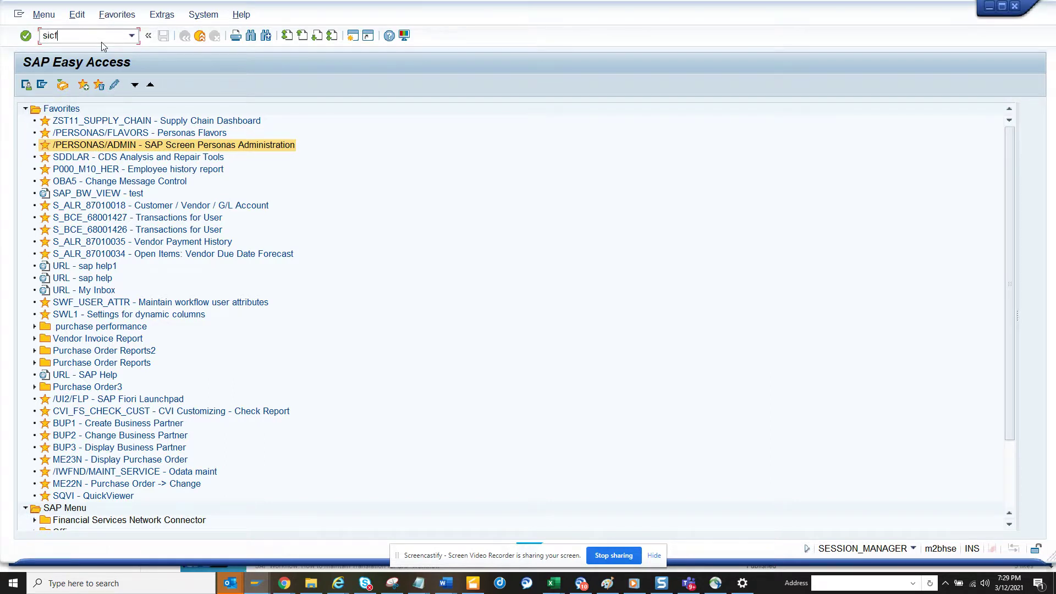
key("Return")
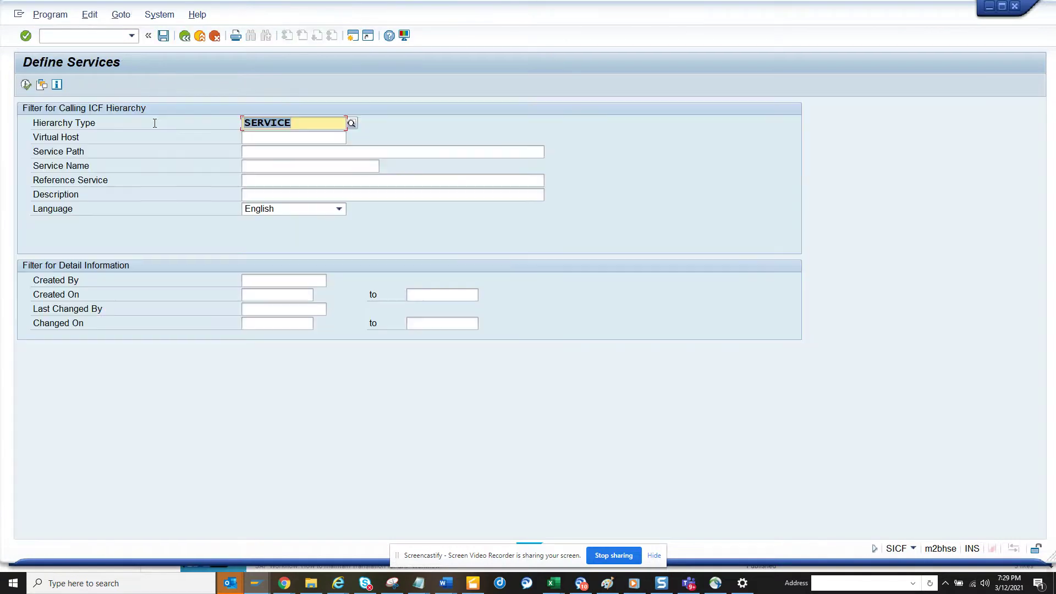
left_click(265, 167)
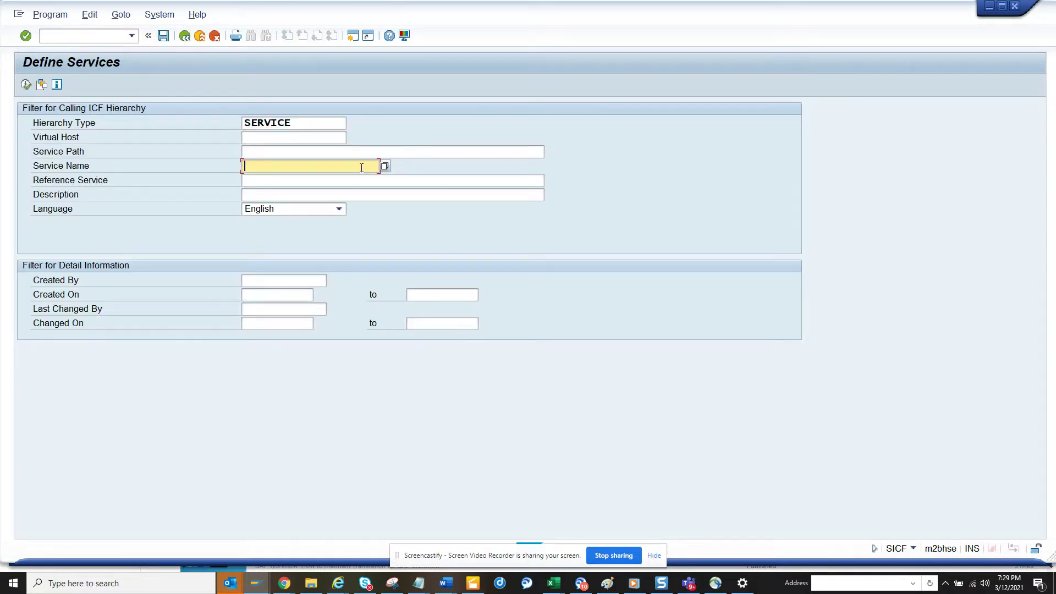
type("personas")
left_click(26, 85)
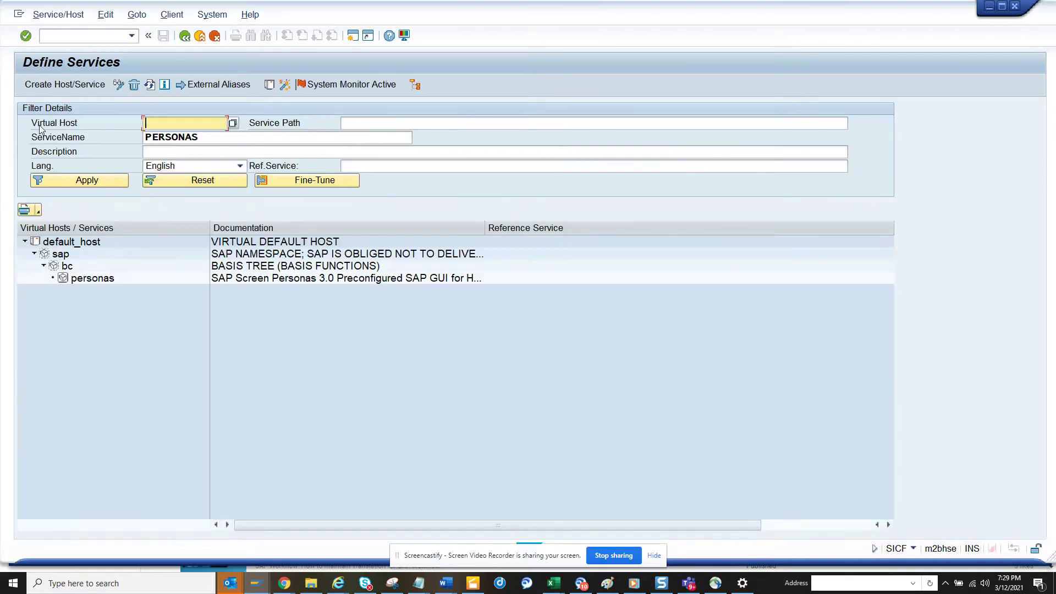
- Test the personas service under default_host/sap/bc to launch it in the browser
left_click(68, 280)
right_click(67, 283)
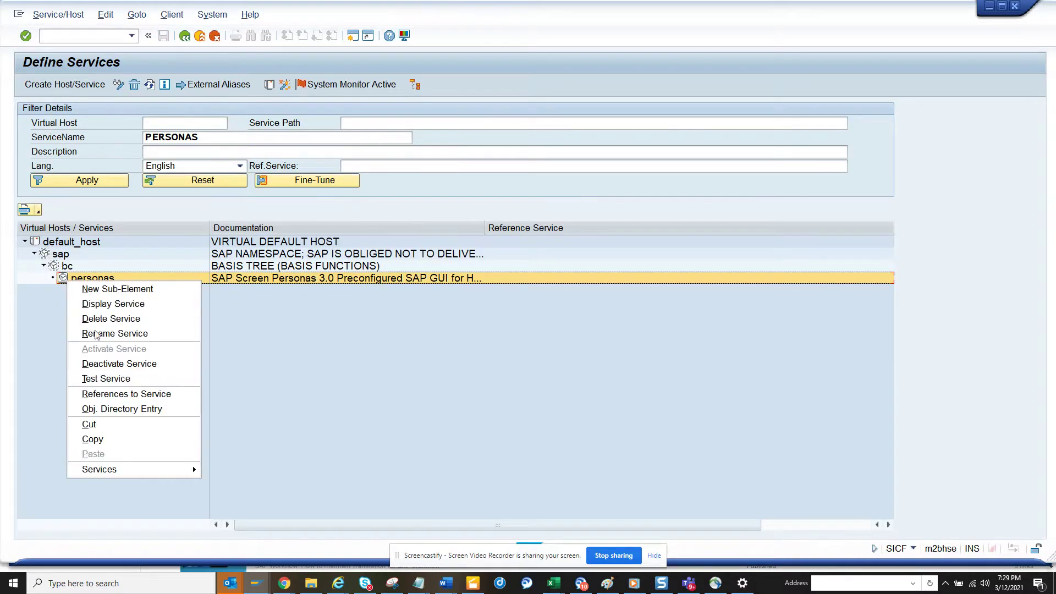
left_click(153, 378)
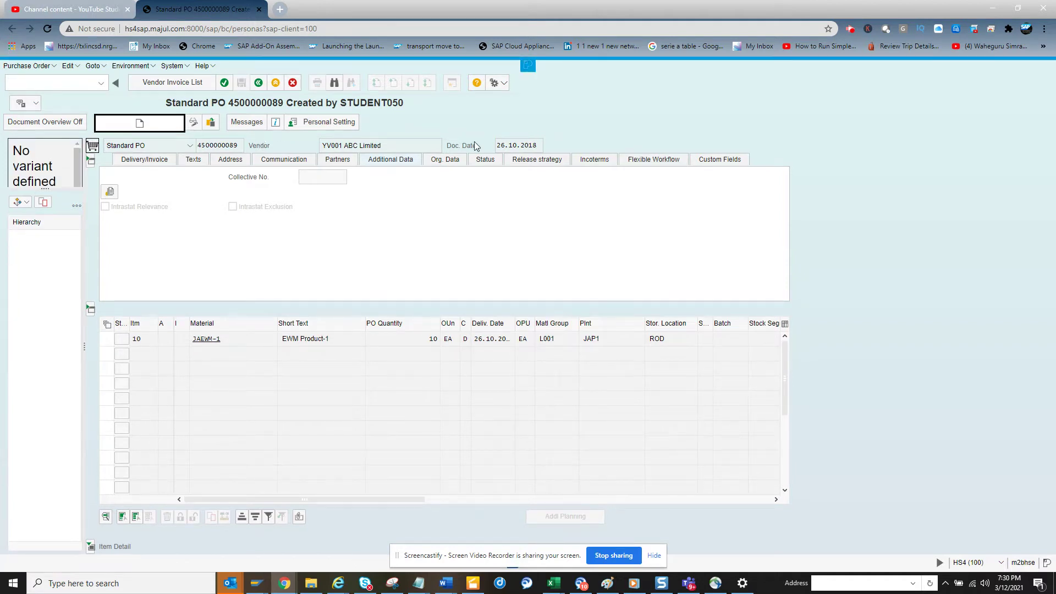
- Create a new flavor named zst11_po_13 with the description "test po simplify" for the purchase order screen
left_click(529, 70)
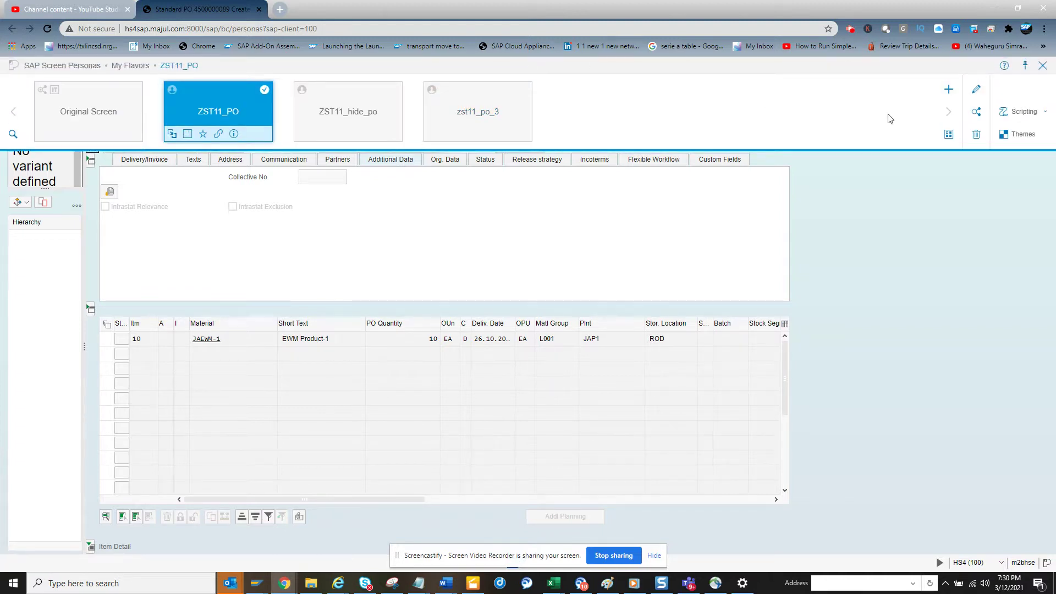
left_click(946, 95)
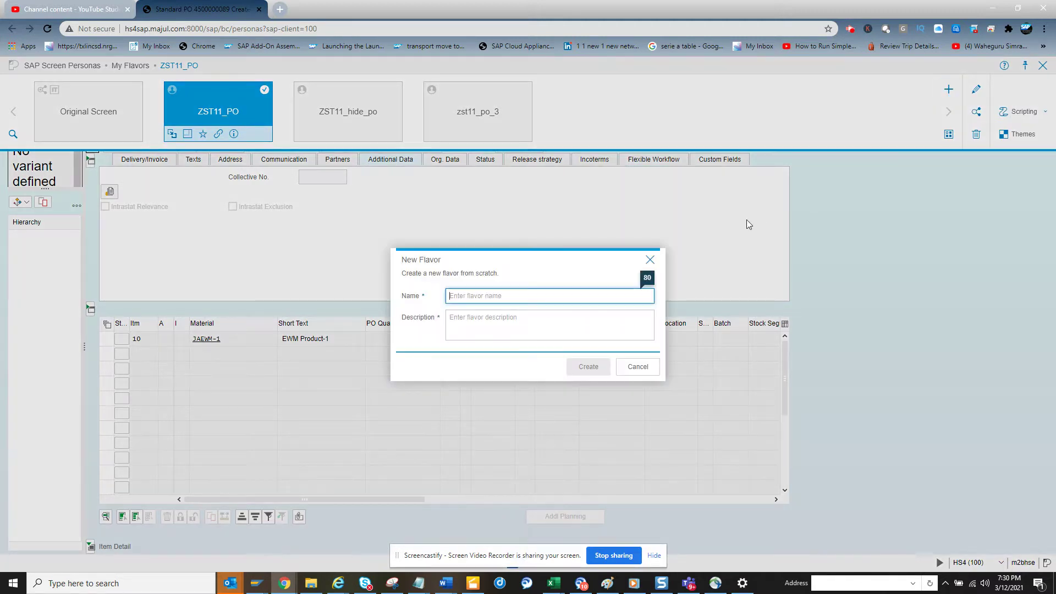
type("zst11_po_13")
key("Tab")
type("test po ")
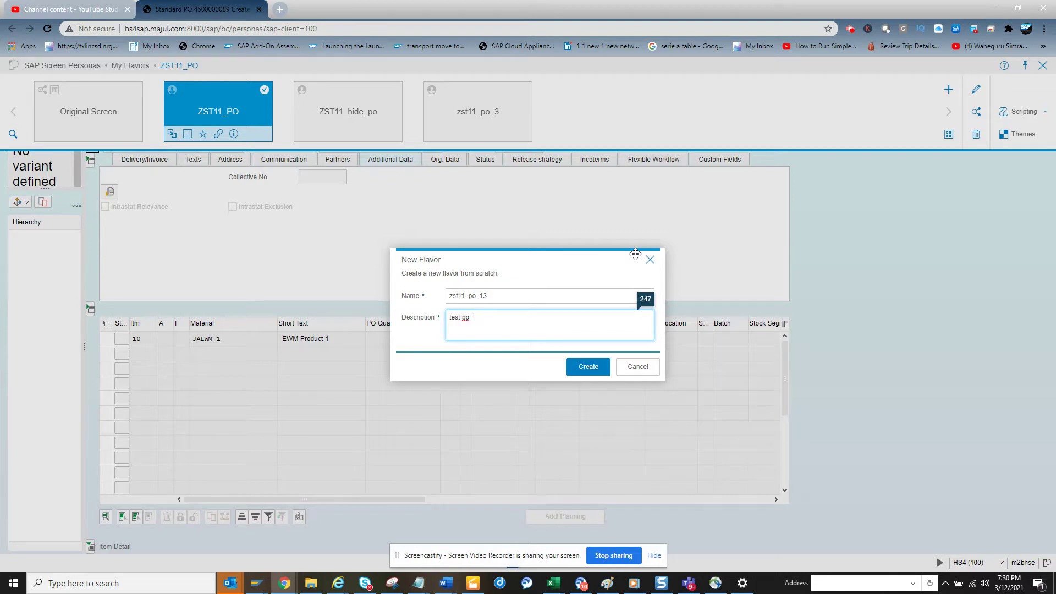
type("simplify")
left_click(585, 367)
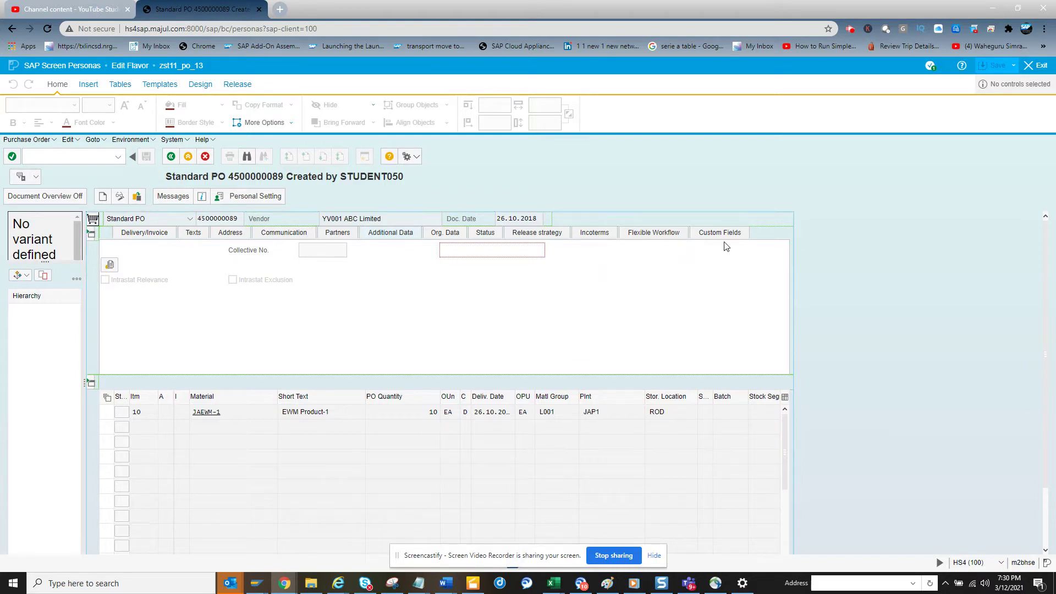
- Switch the purchase order header to its Status data in the flavor editor
left_click(476, 234)
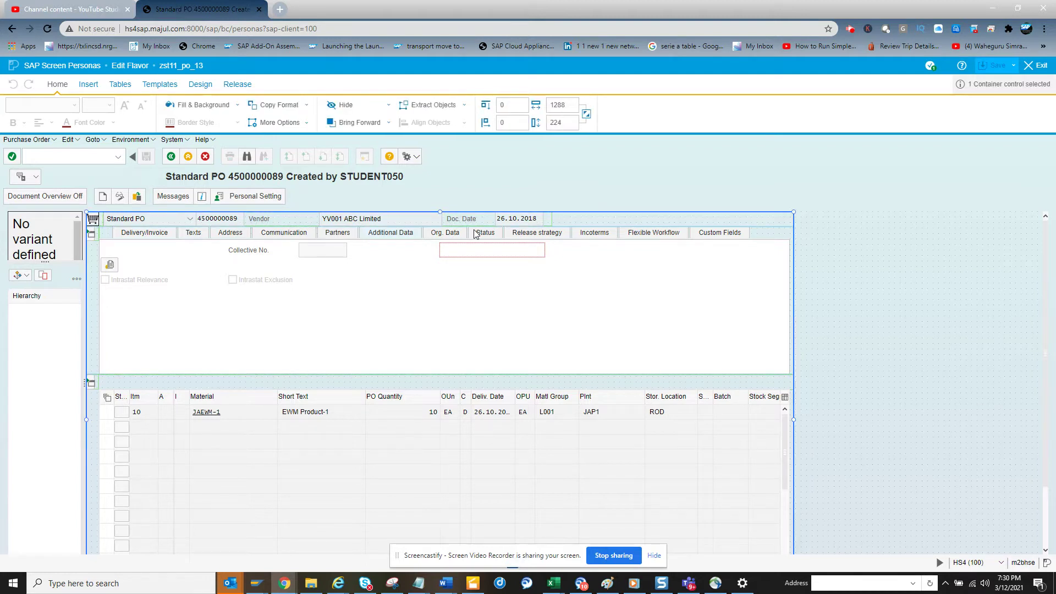
left_click(477, 233)
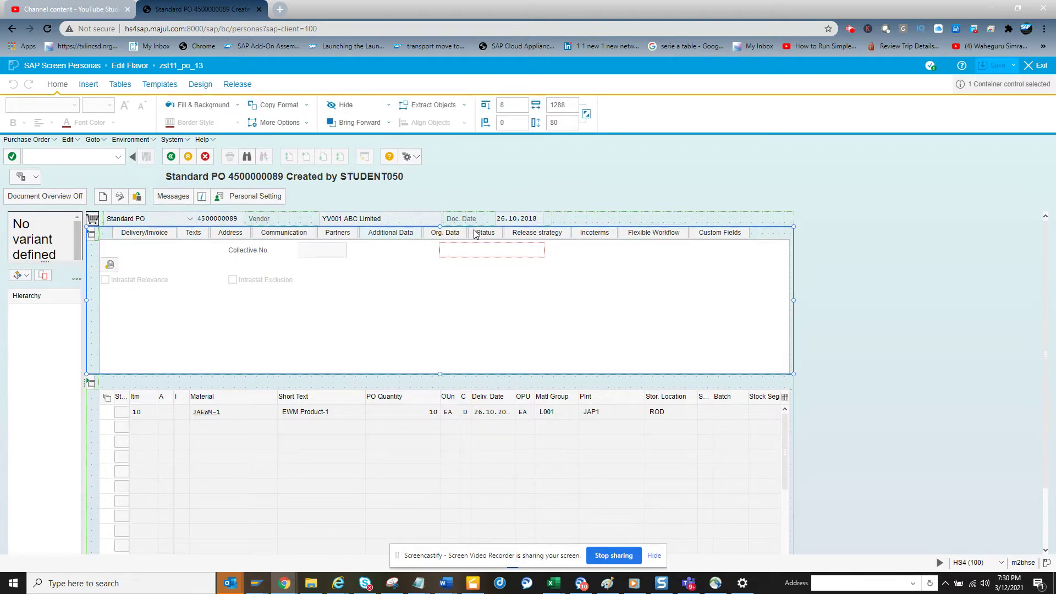
left_click(476, 234)
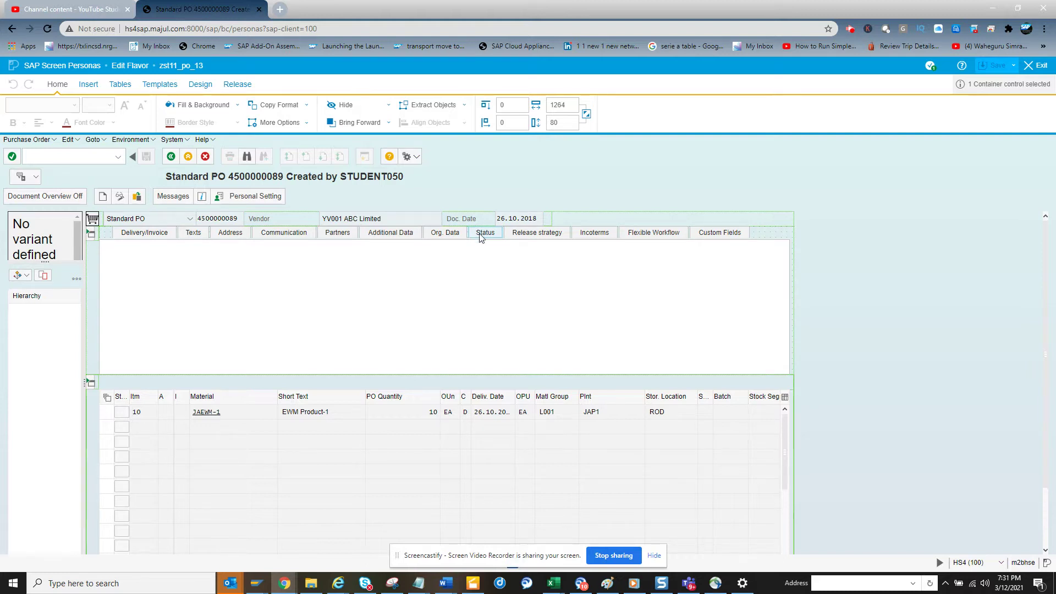
left_click(483, 232)
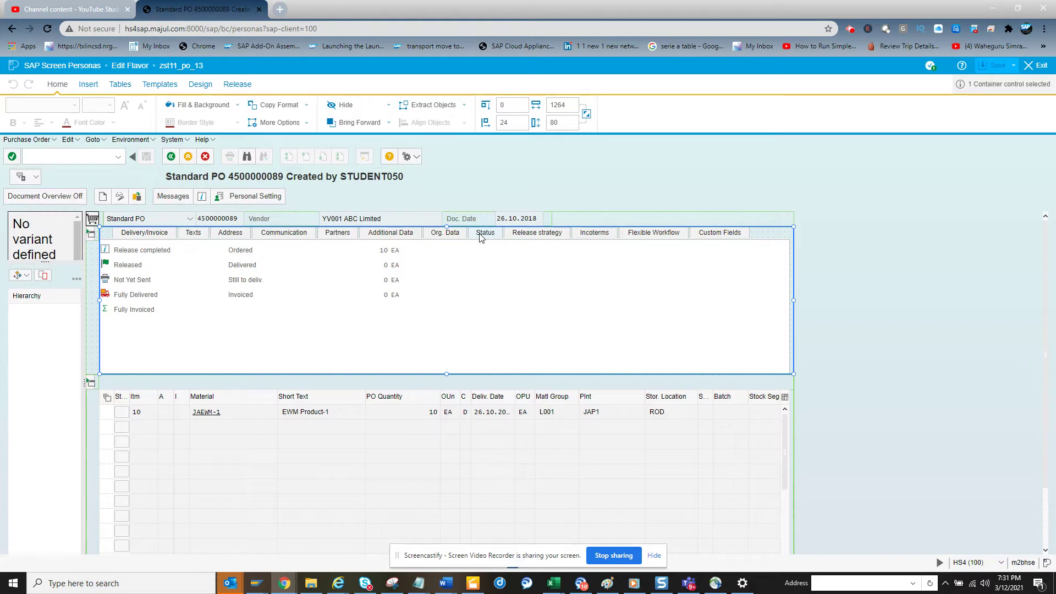
- Move the Ordered, Delivered, Still to deliv. and Invoiced labels closer to the release and delivery status texts
left_click(165, 255)
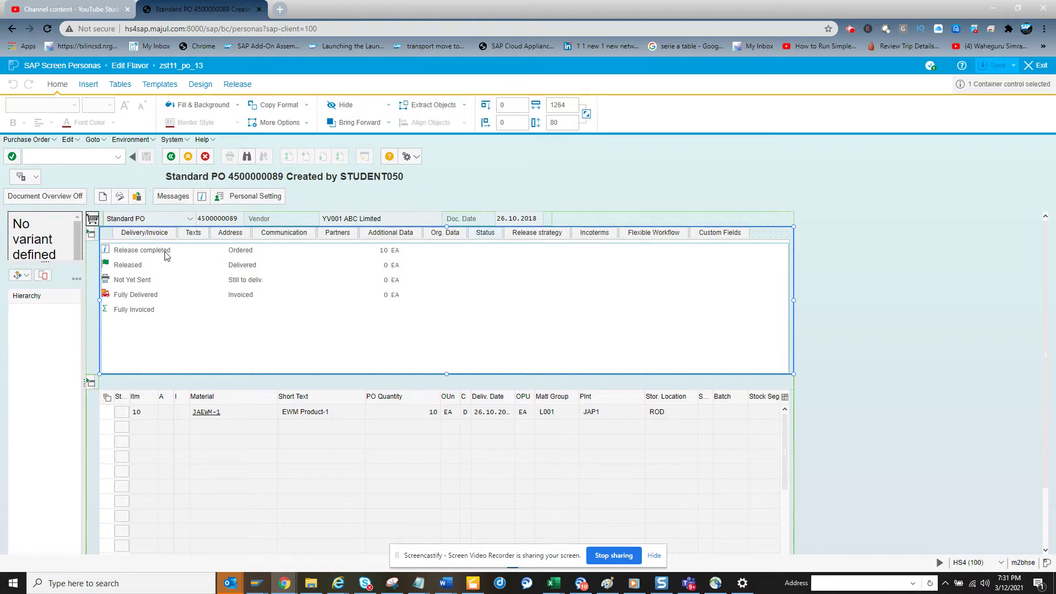
left_click(248, 255)
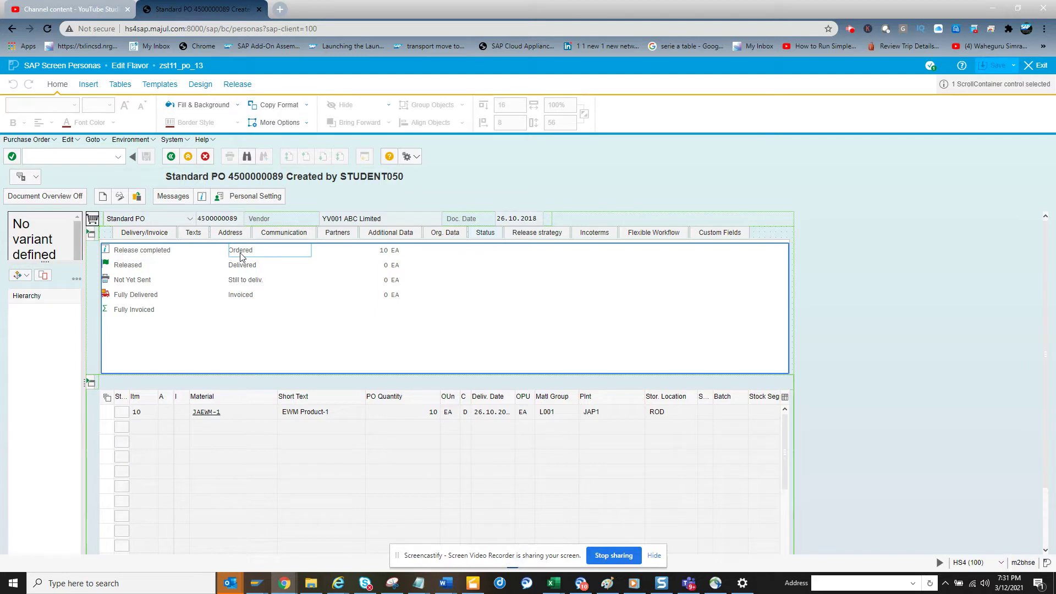
left_click_drag(240, 257, 200, 254)
double_click(242, 269)
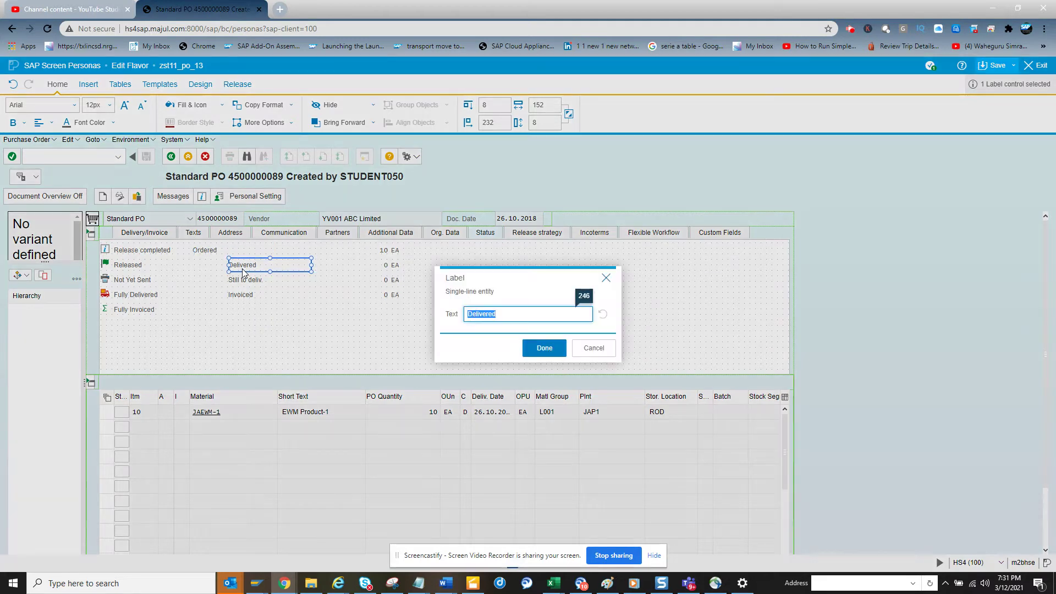
left_click(605, 278)
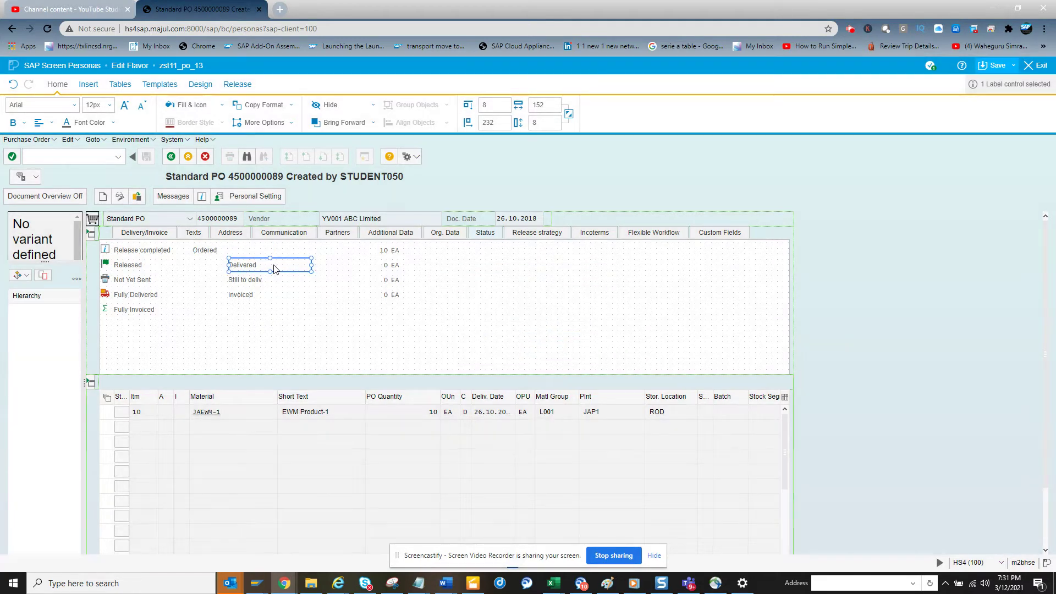
left_click_drag(275, 268, 199, 249)
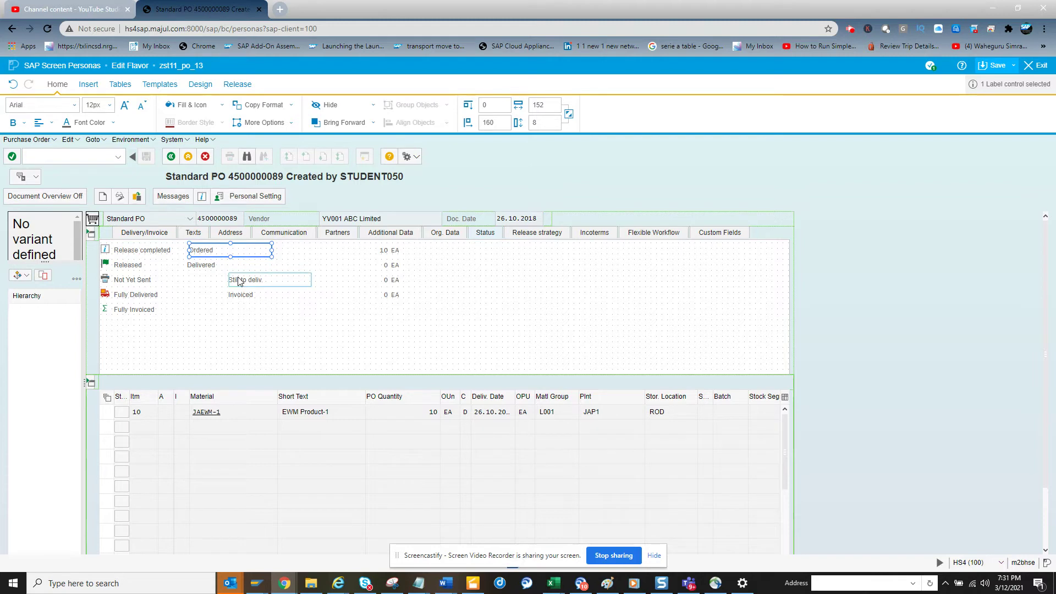
left_click_drag(231, 281, 186, 292)
left_click(235, 297)
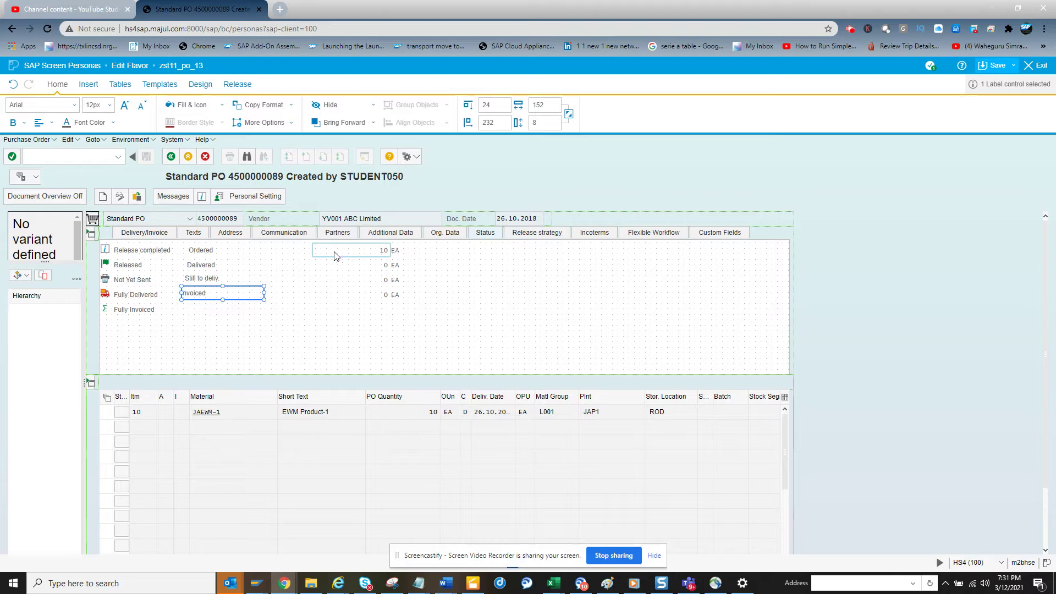
- Move the Ordered quantity and its EA unit next to the label column, and line up the Still to deliv. and Invoiced labels
left_click_drag(335, 252, 267, 251)
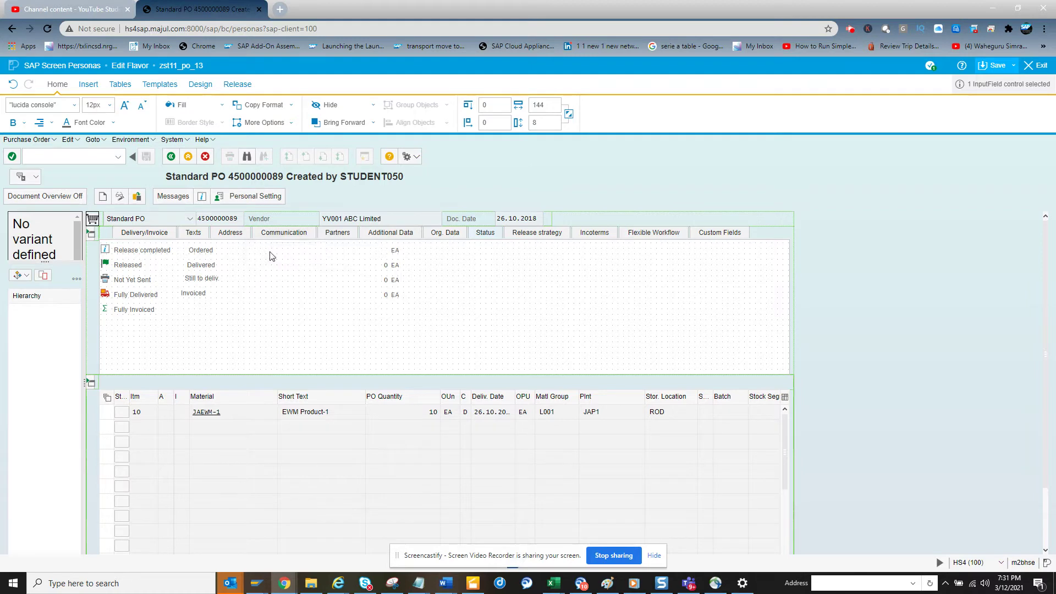
left_click_drag(223, 297, 212, 278)
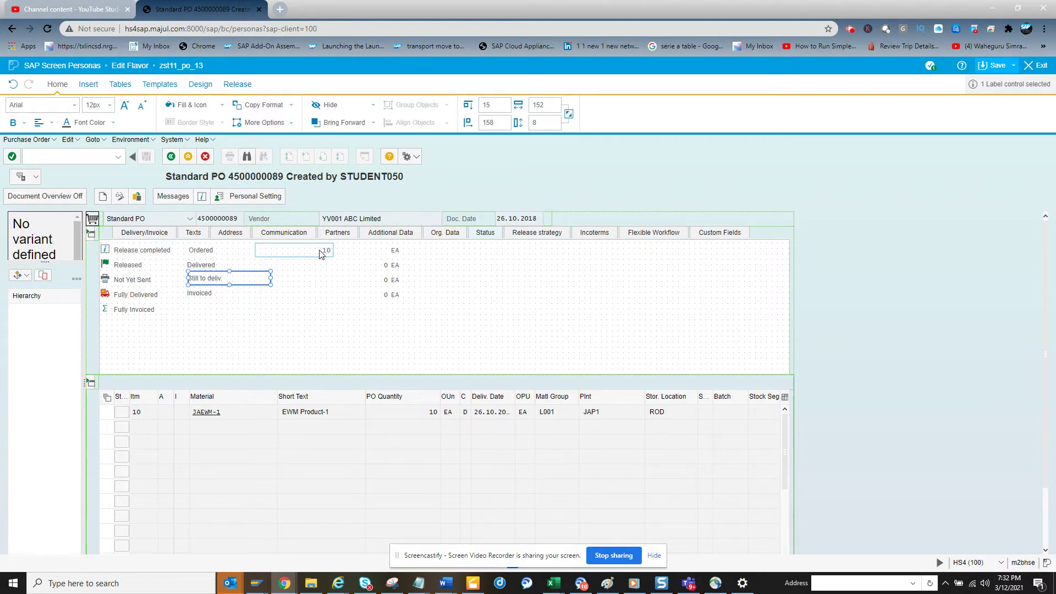
left_click_drag(312, 249, 293, 249)
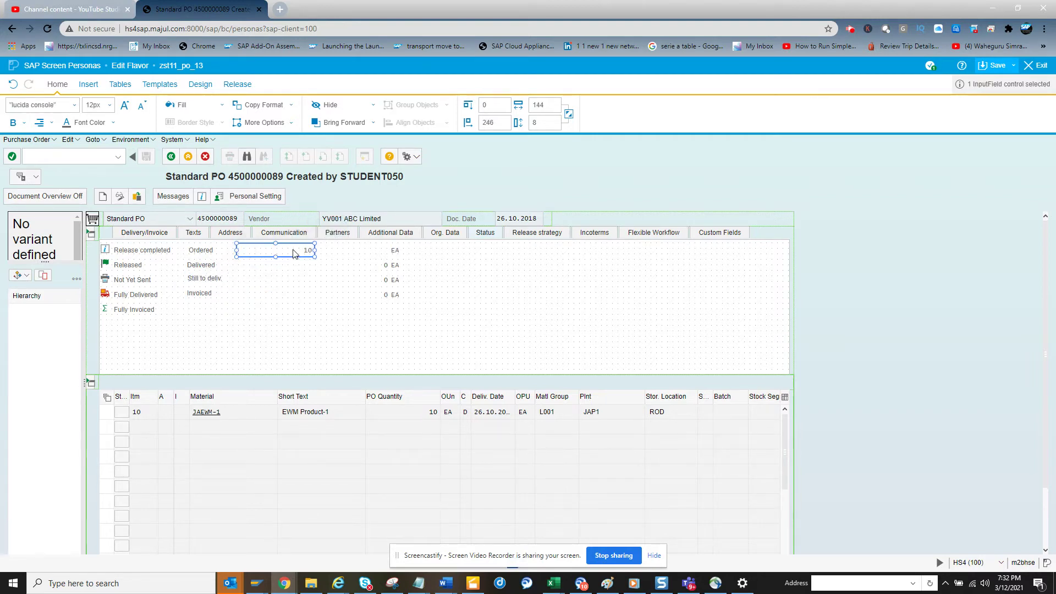
left_click_drag(398, 255, 320, 251)
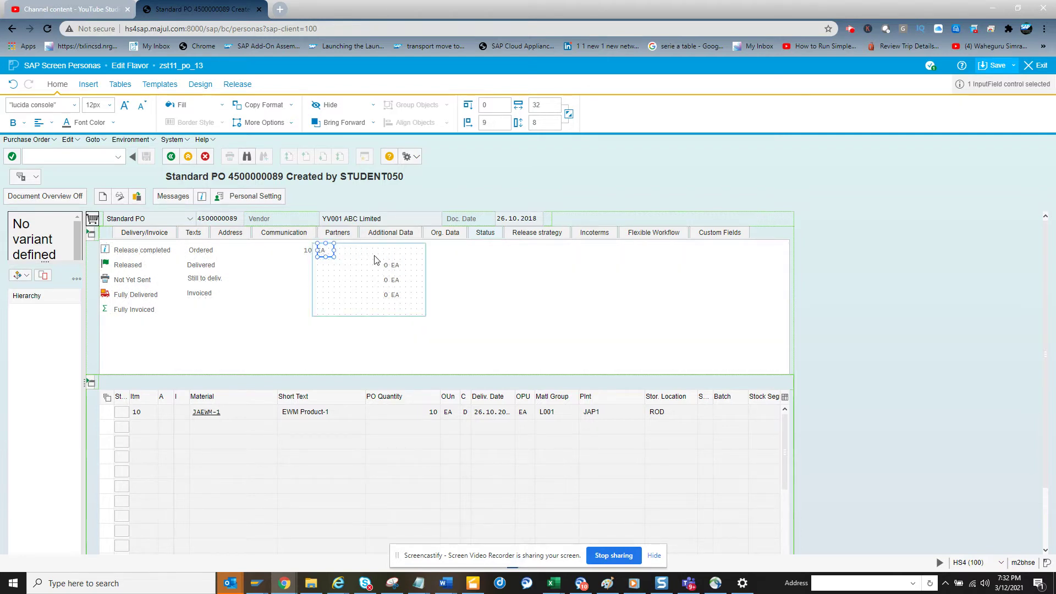
- Move the Delivered, Still to deliv. and Invoiced quantity and unit fields together beneath the Ordered quantity
left_click(388, 267)
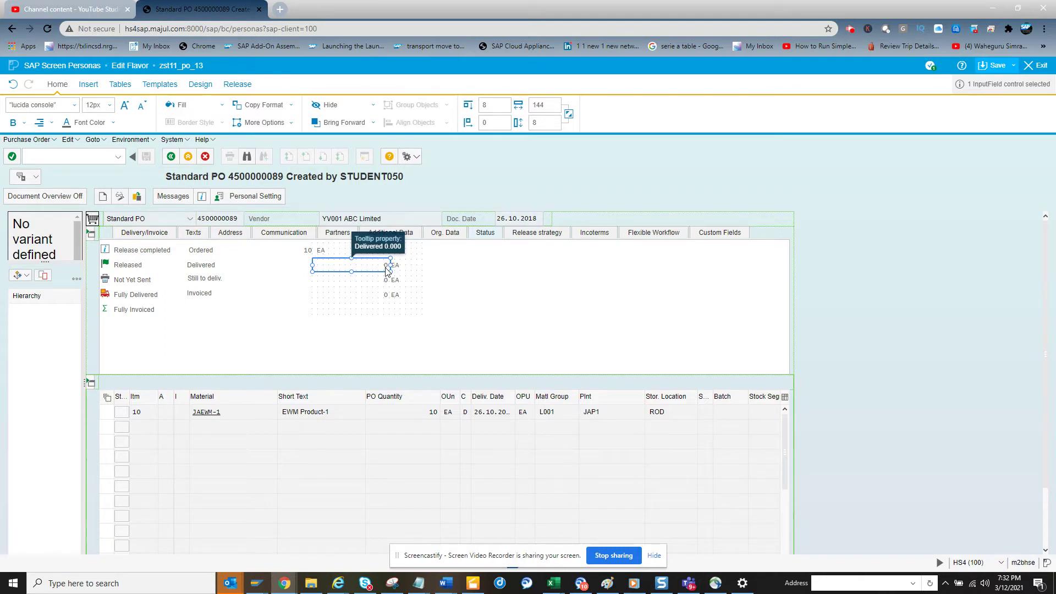
left_click(398, 297, "ctrl")
left_click(387, 297, "ctrl")
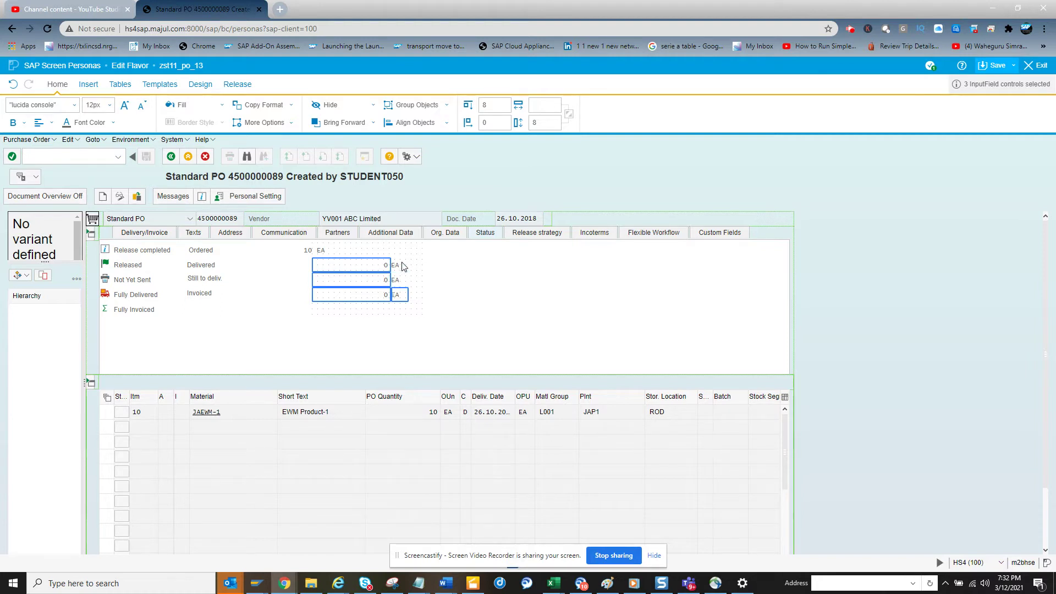
left_click(397, 268, "ctrl")
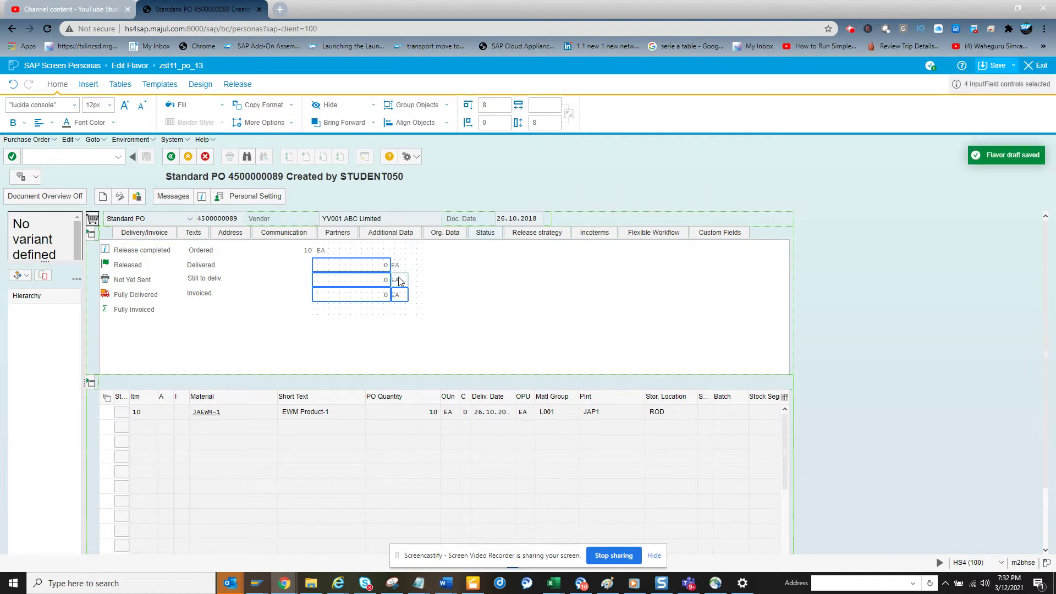
left_click(399, 281, "ctrl")
left_click(399, 268, "ctrl")
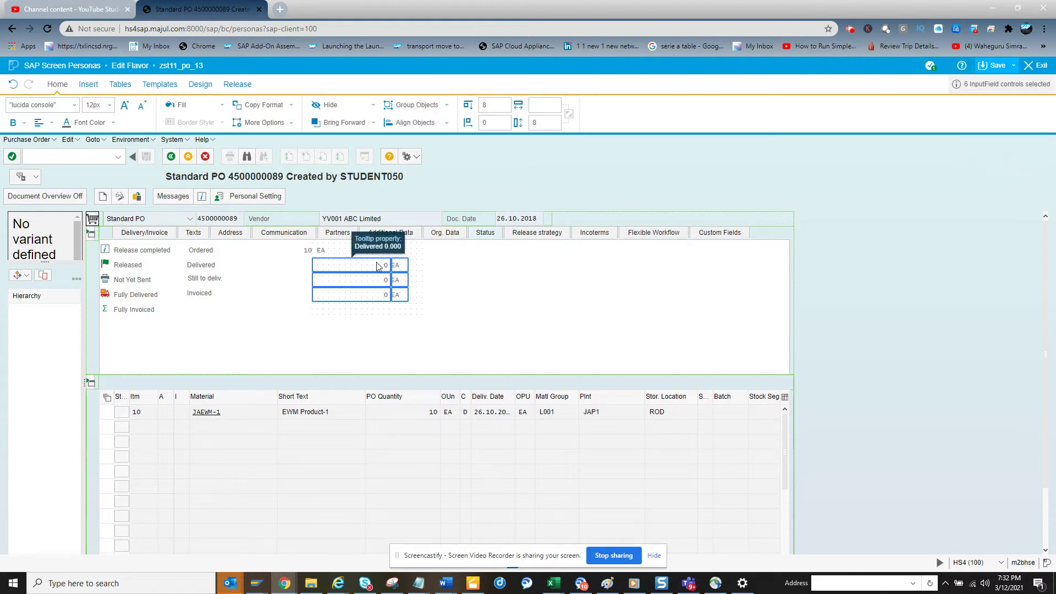
left_click_drag(377, 266, 298, 264)
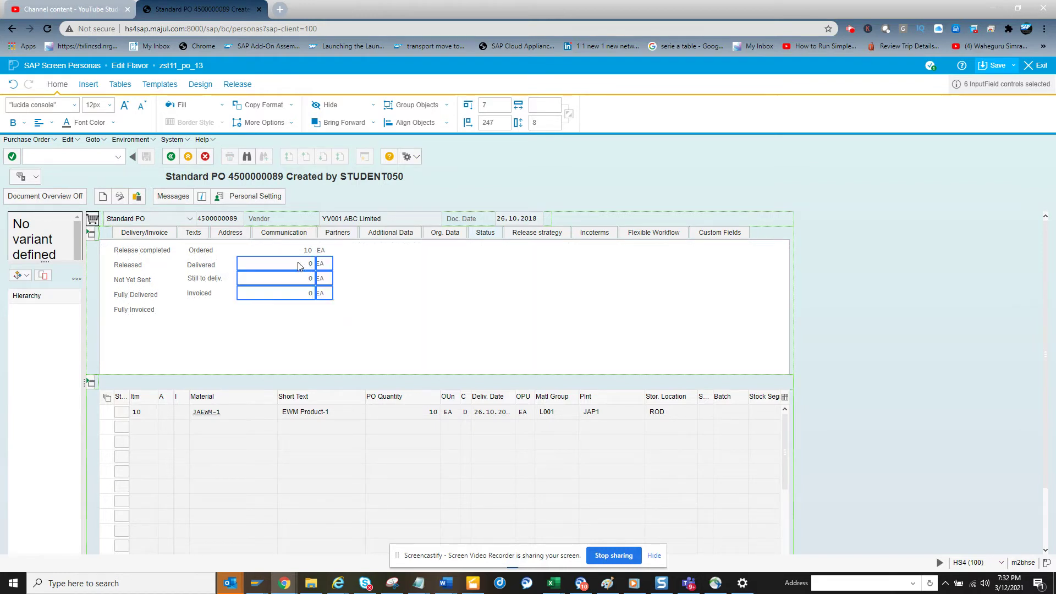
left_click(432, 345)
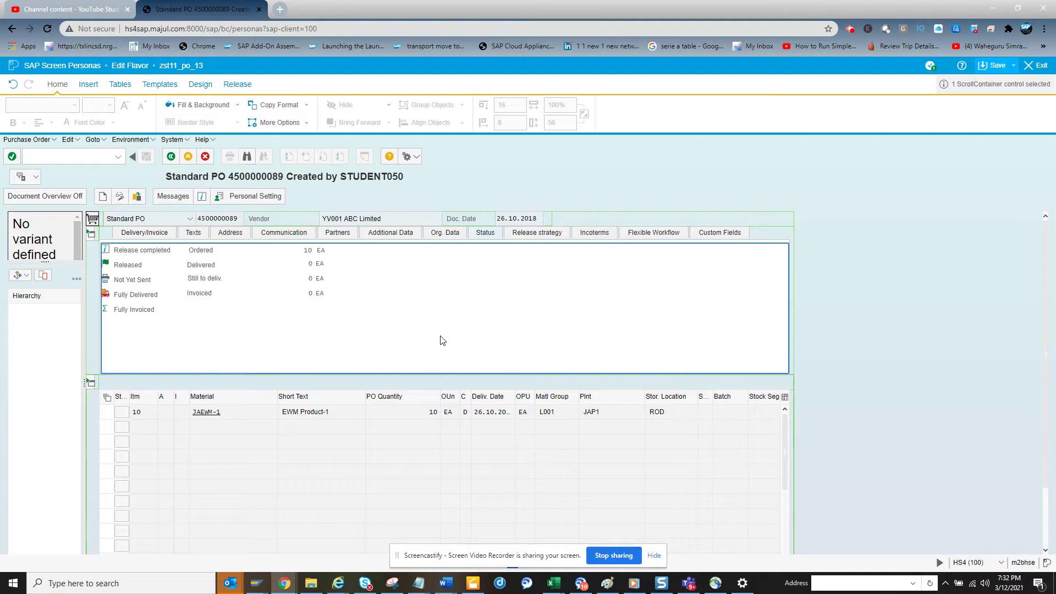
- Move the Purch. Org., Purch. Group and Company Code labels, codes and descriptions out of Org. Data onto the blank area beside the header
left_click(454, 236)
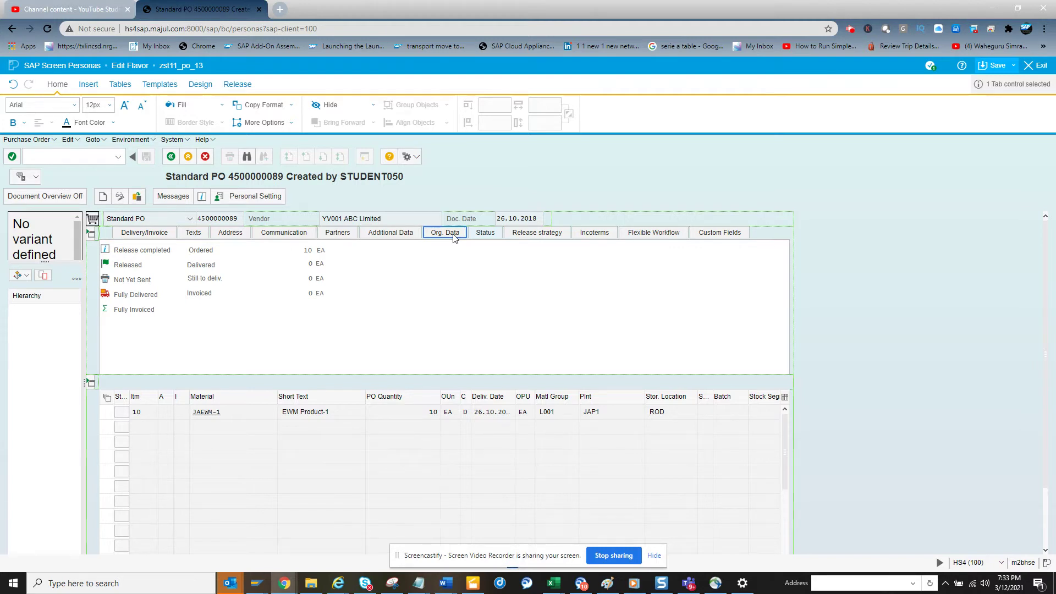
left_click(454, 238)
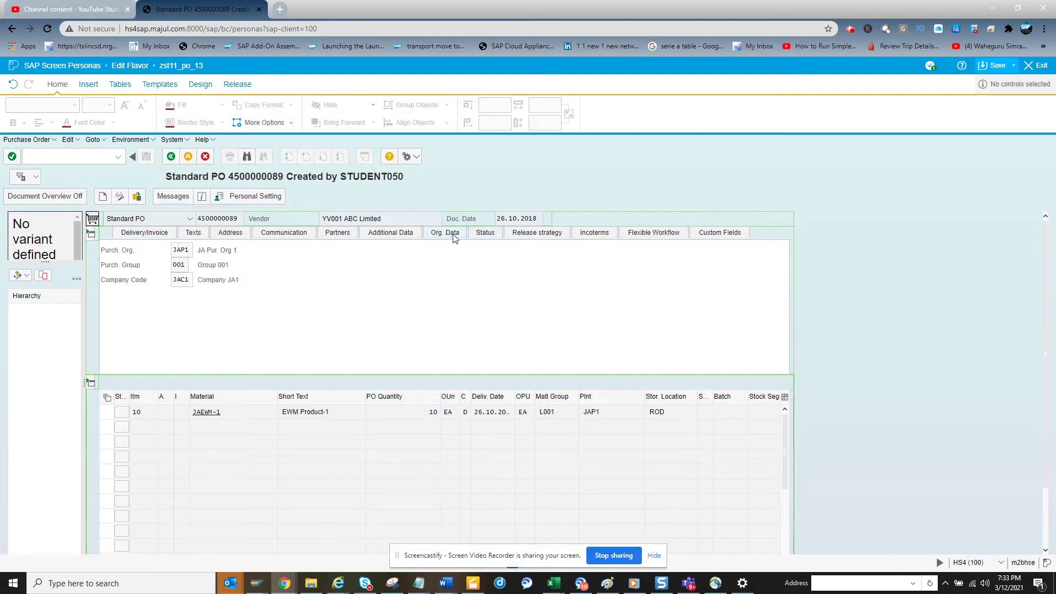
left_click(132, 254)
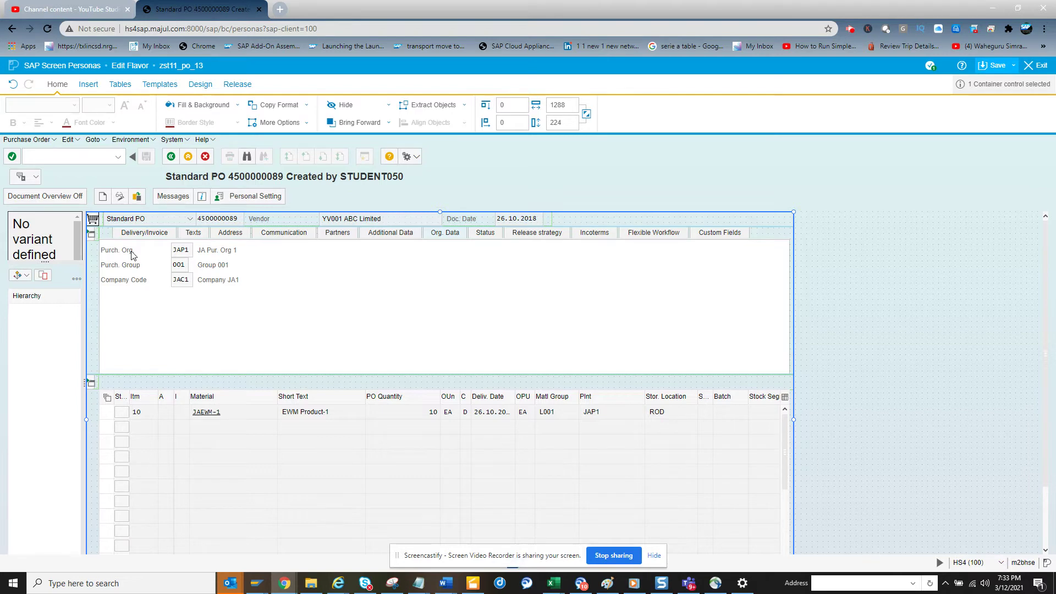
left_click(132, 254)
left_click(132, 254)
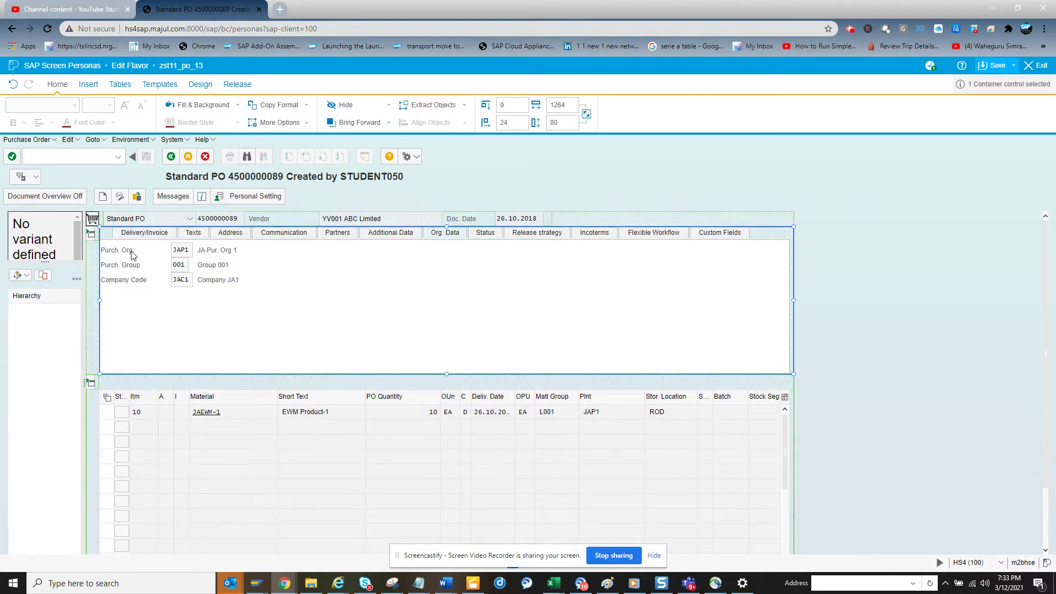
left_click(132, 254)
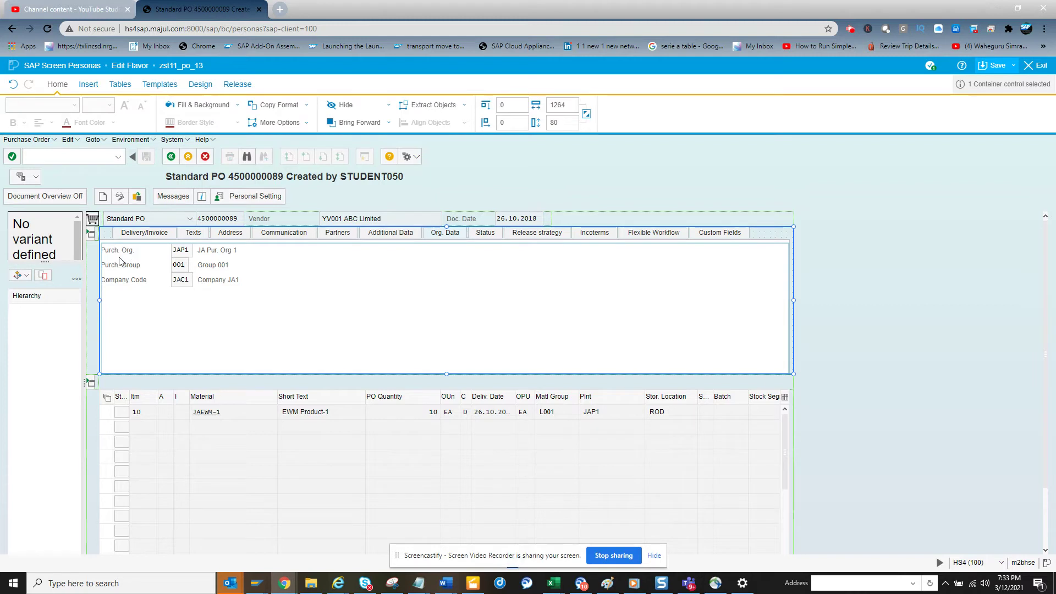
left_click(124, 257)
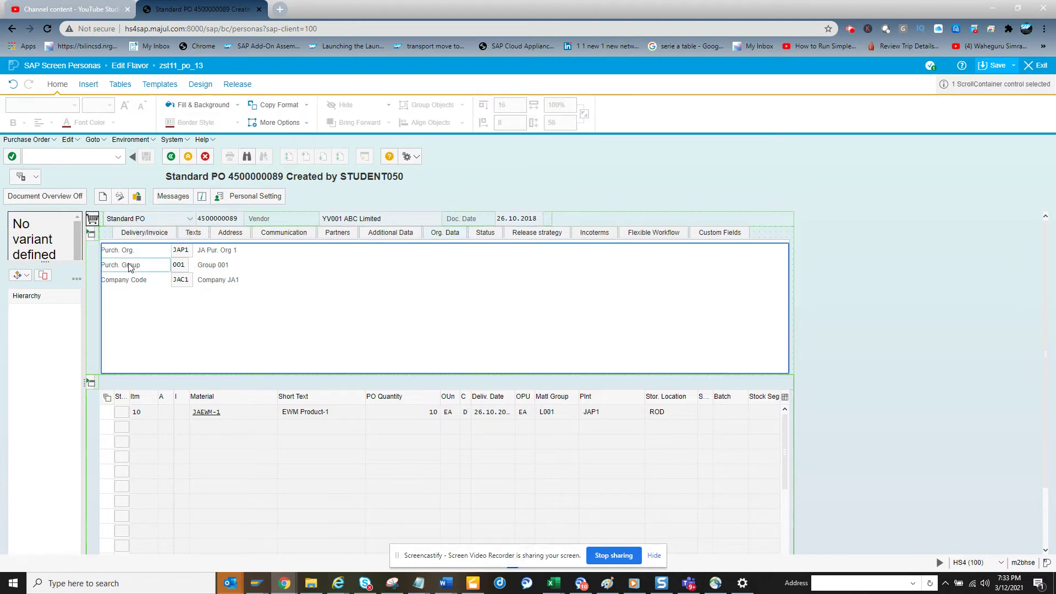
left_click(130, 267, "ctrl")
left_click(133, 280, "ctrl")
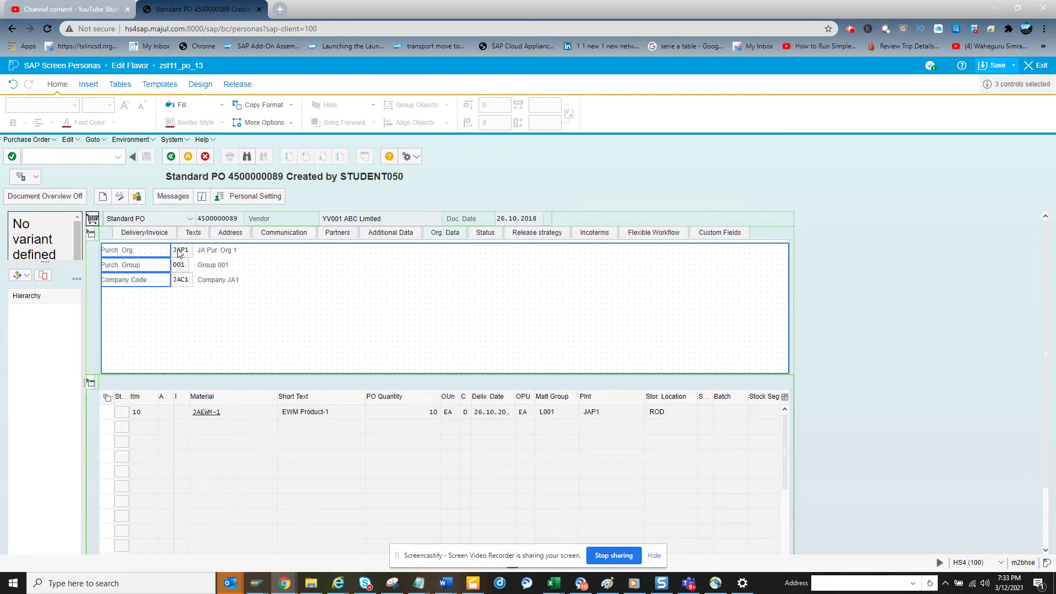
left_click(215, 269, "ctrl")
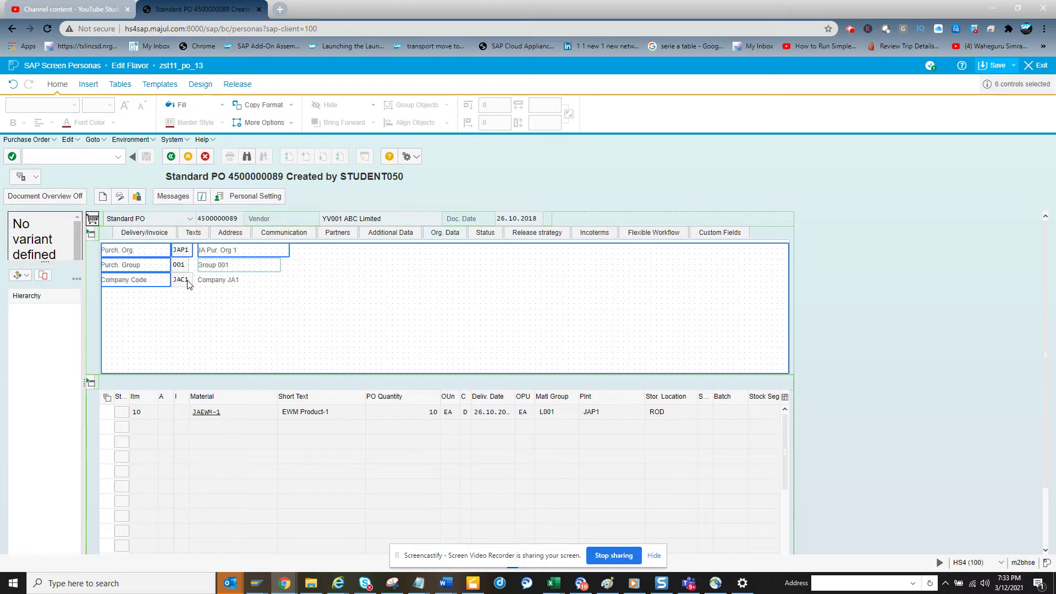
left_click(218, 282, "ctrl")
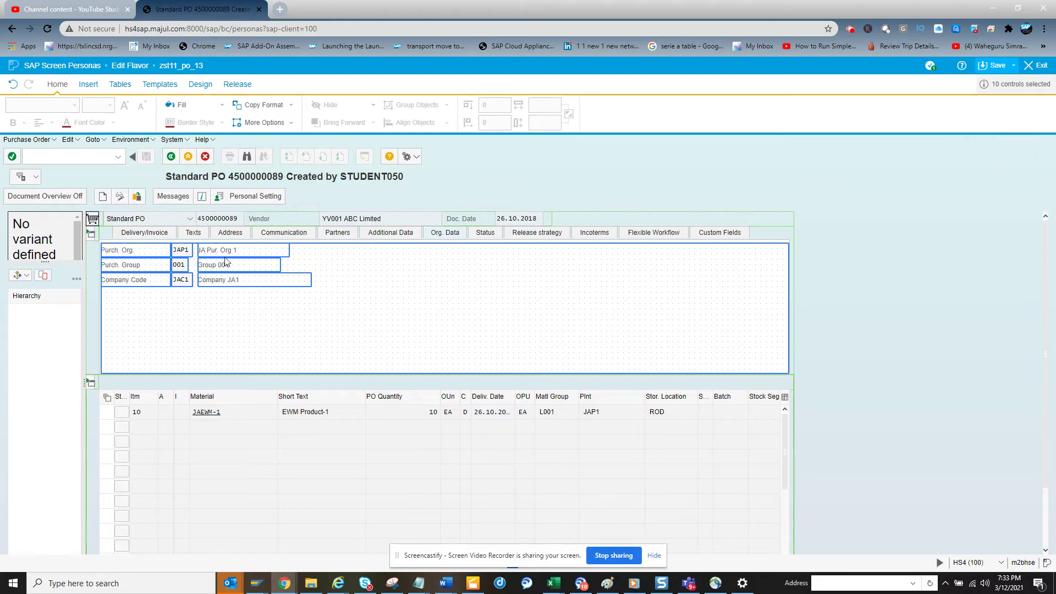
left_click_drag(220, 266, 950, 250)
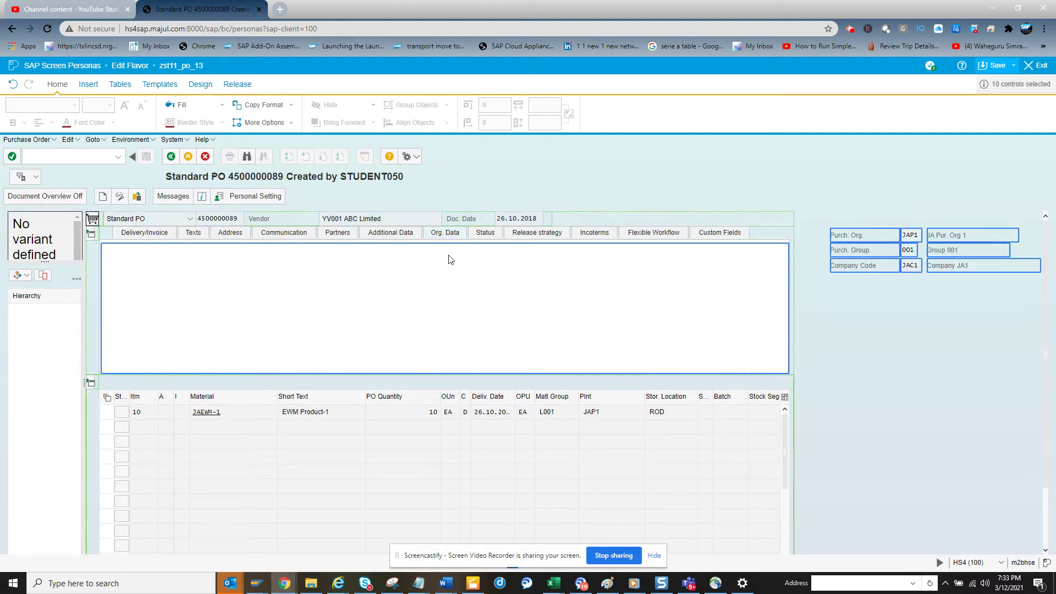
- Hide the Org. Data tab and place the Purch. Org., Purch. Group and Company Code fields beneath Fully Invoiced in the Status data
left_click(445, 232)
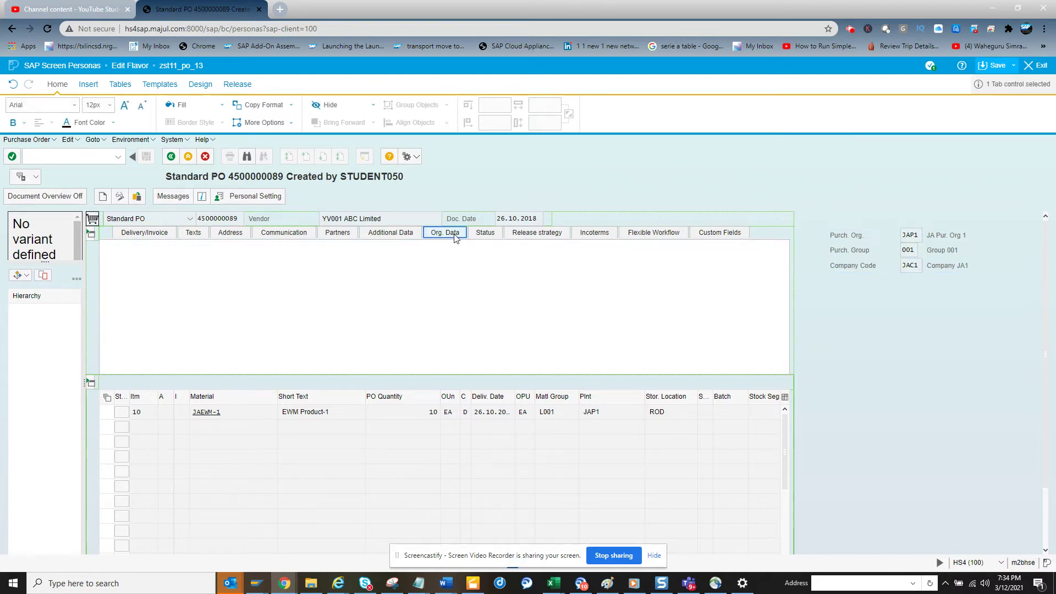
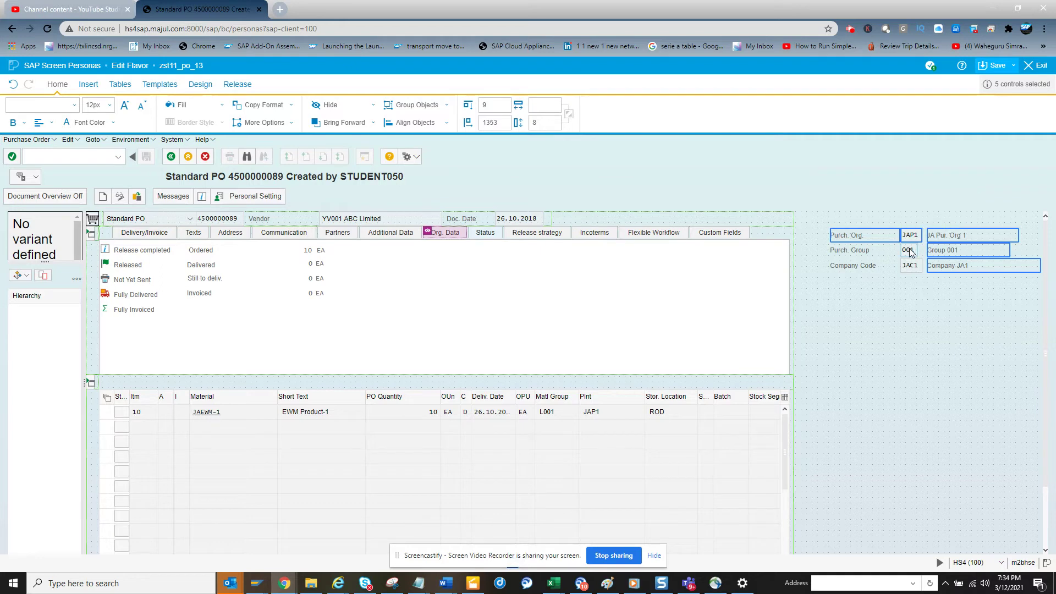
left_click(912, 268, "ctrl")
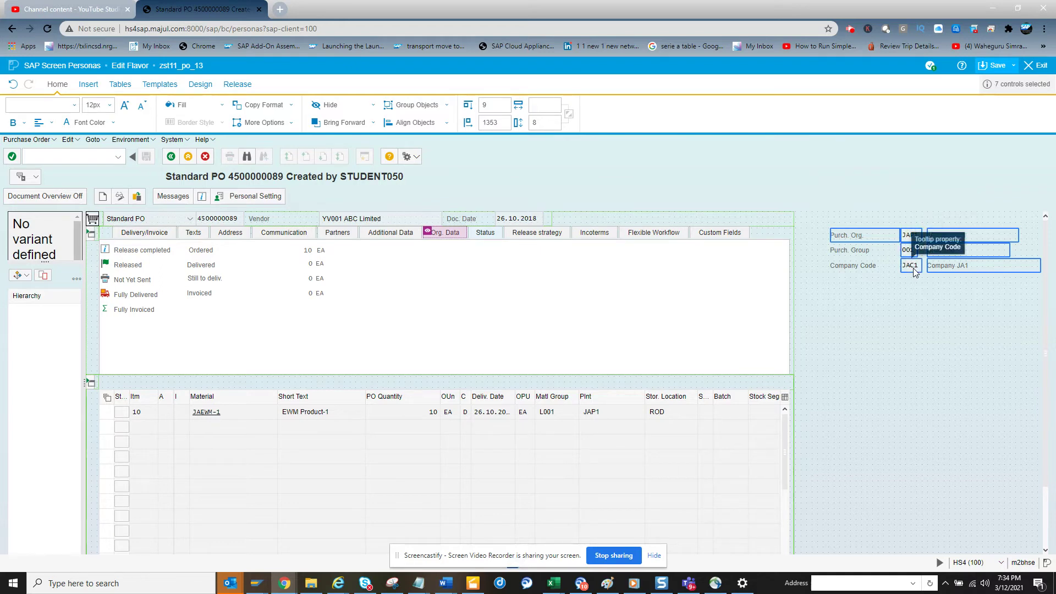
left_click(864, 267, "ctrl")
left_click(863, 250, "ctrl")
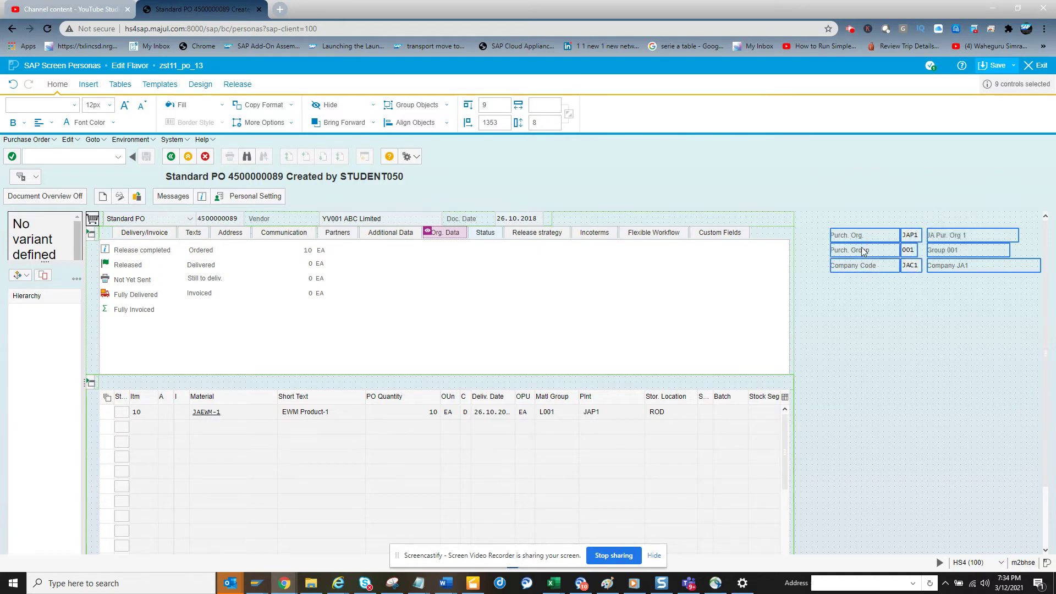
left_click_drag(593, 306, 149, 330)
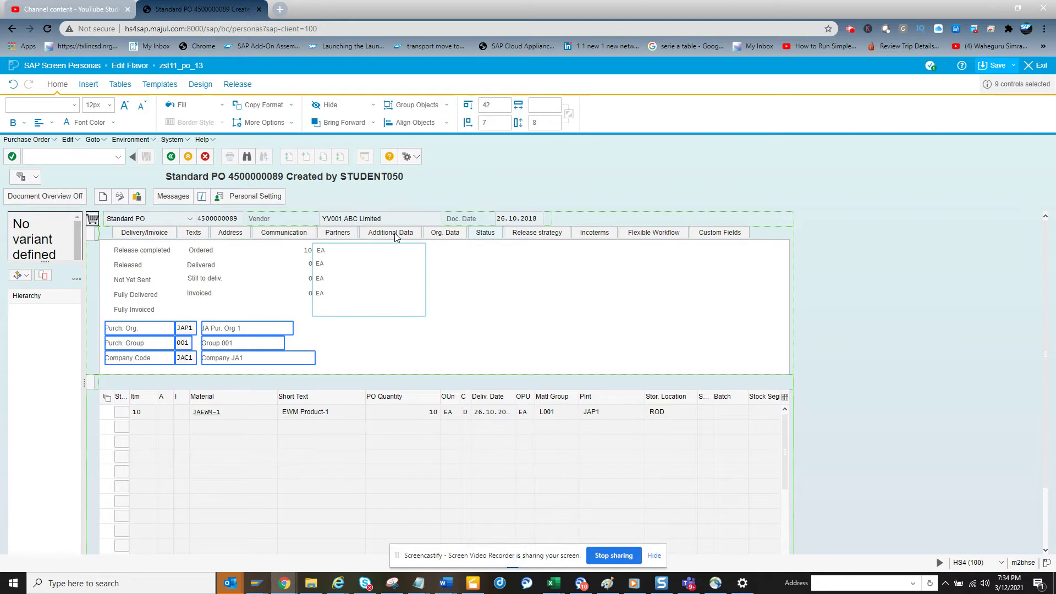
- Switch the purchase order header to its Incoterms data
left_click(365, 236)
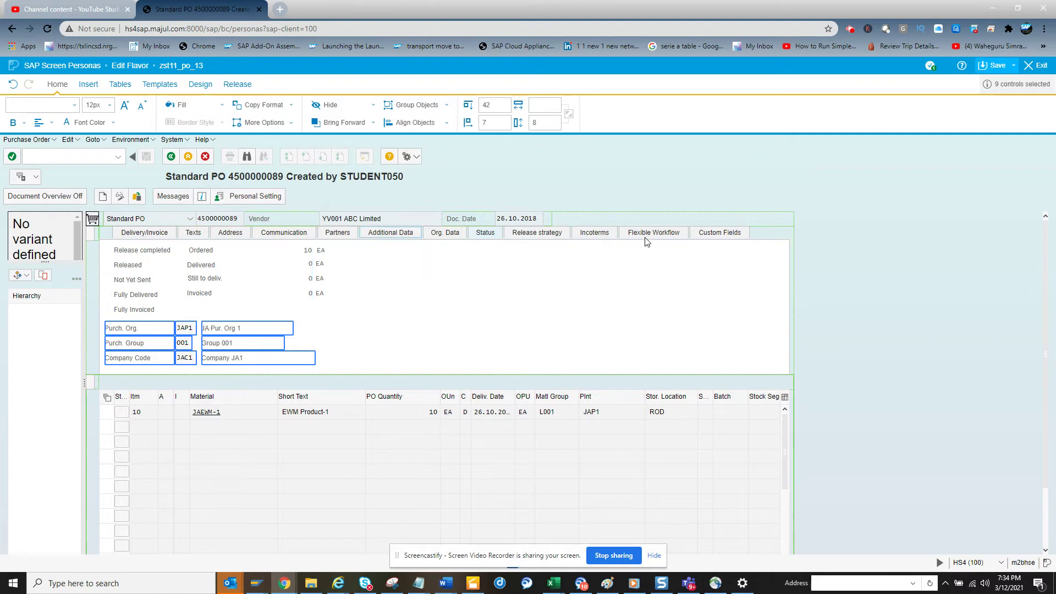
left_click(597, 236)
left_click(596, 236)
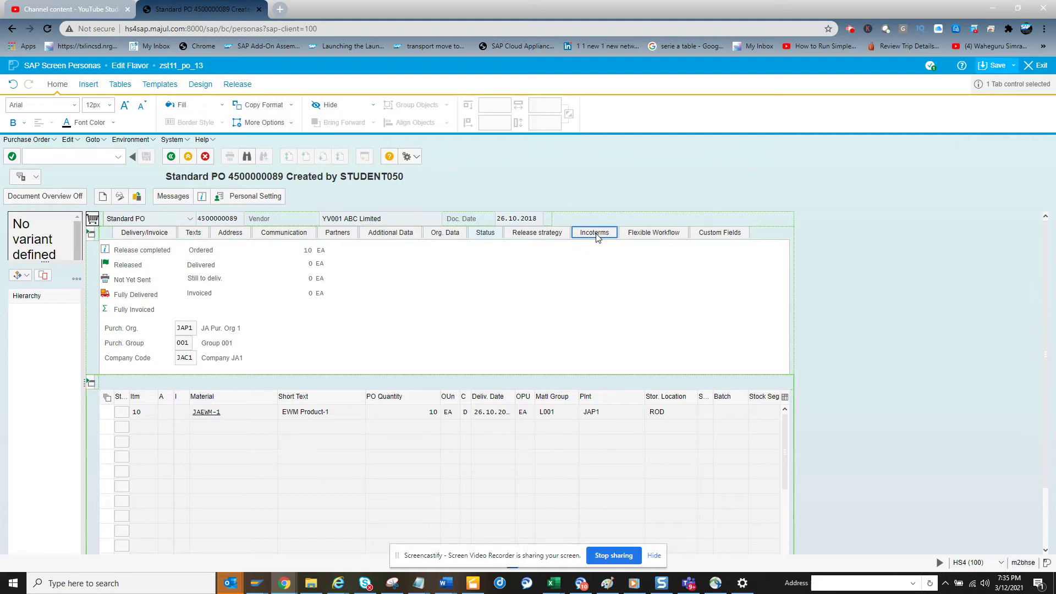
left_click(595, 233)
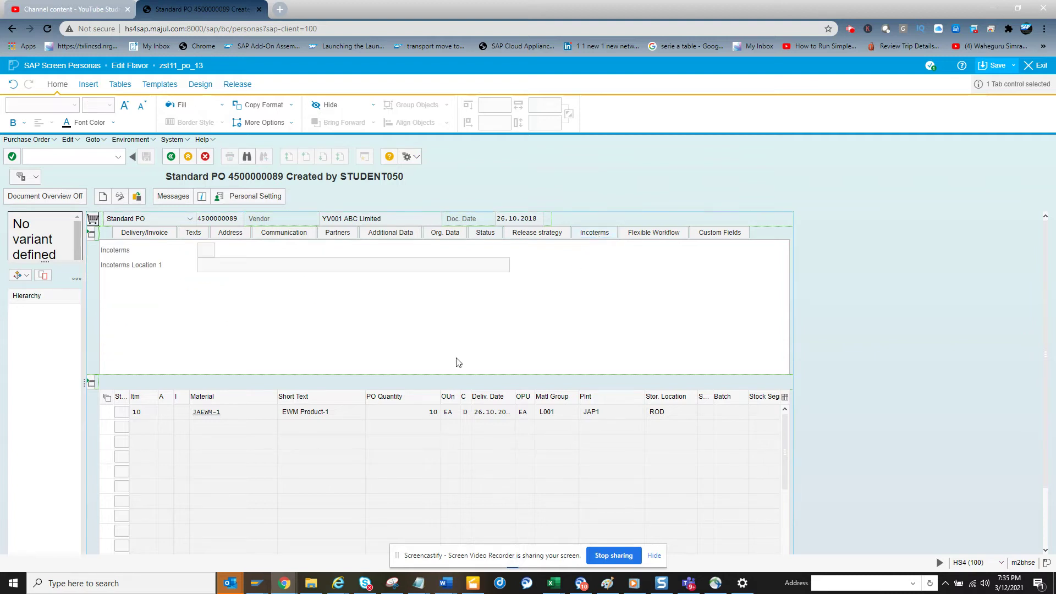
- Move the Incoterms and Incoterms Location 1 labels and fields onto the blank area beside the header, and hide the Incoterms tab
left_click(116, 257)
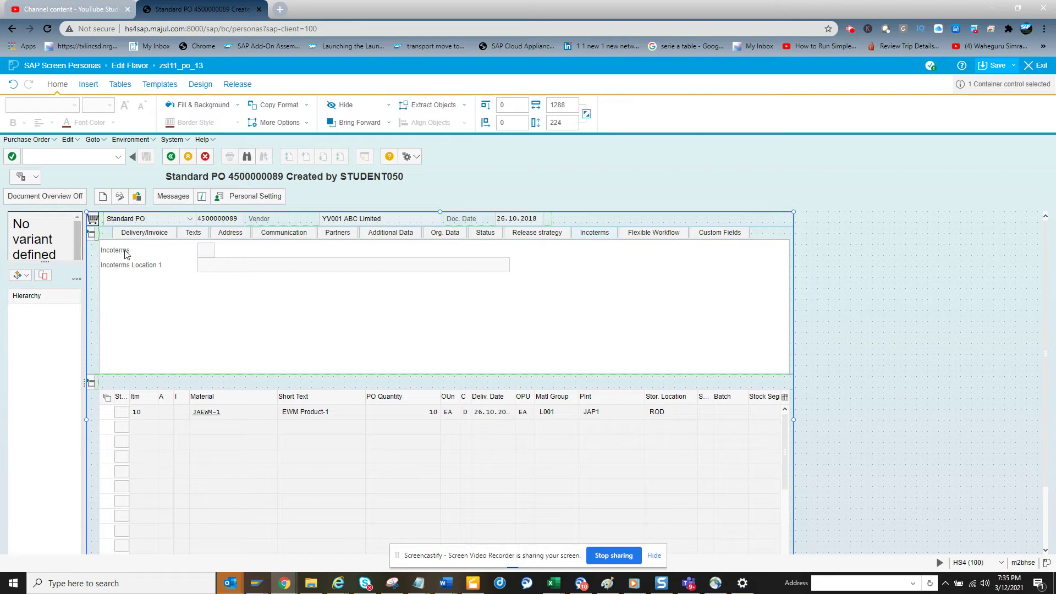
left_click(127, 254)
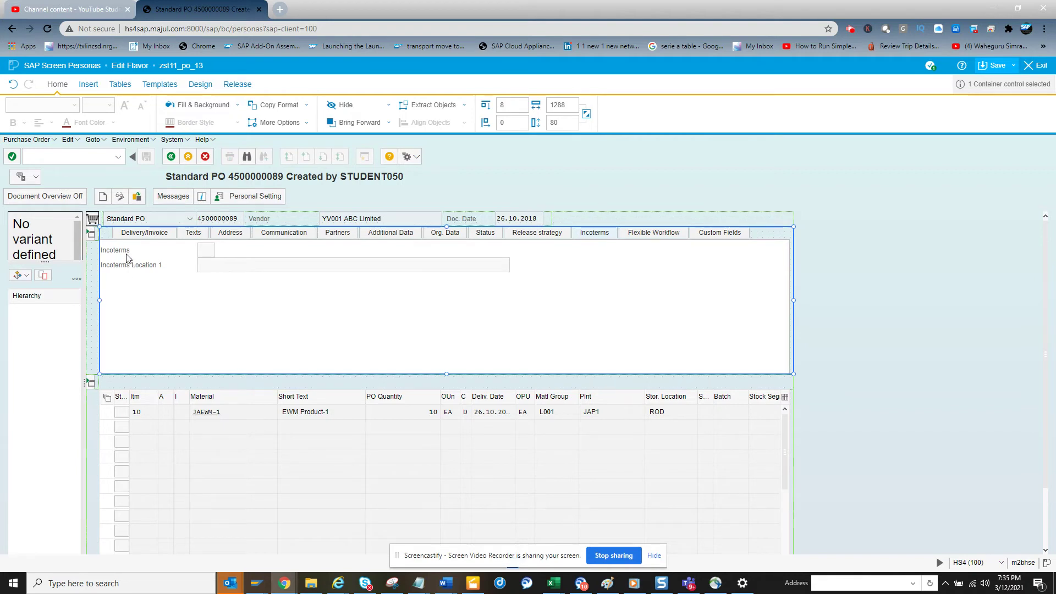
left_click(126, 254)
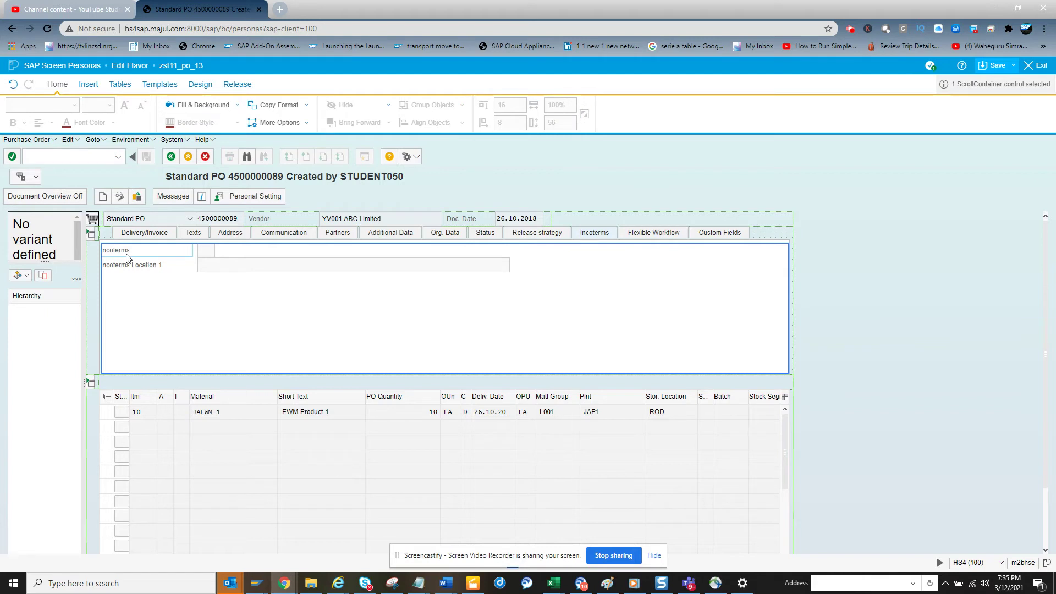
left_click(133, 269, "ctrl")
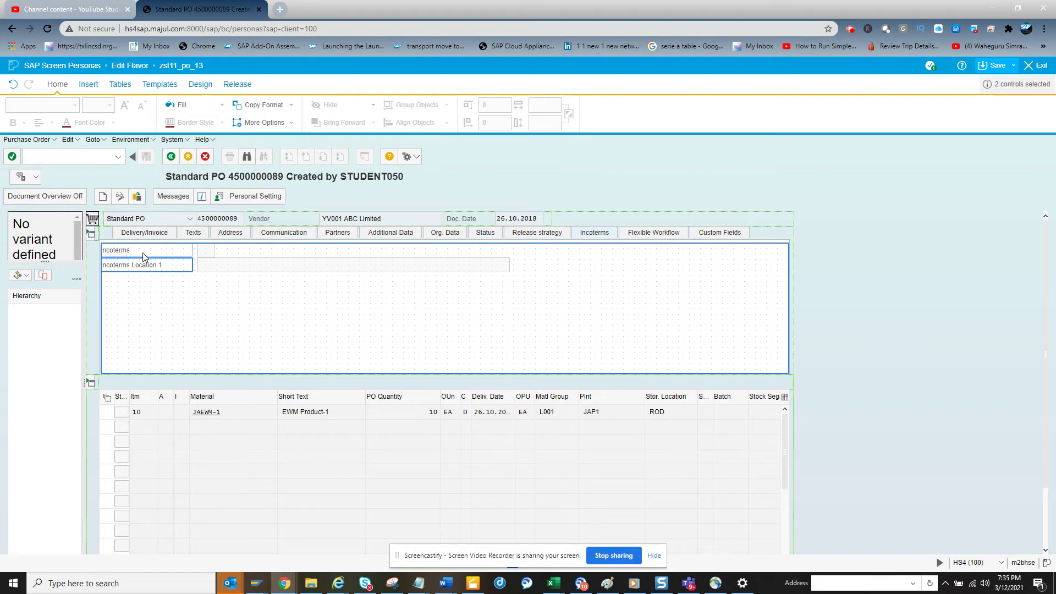
left_click(143, 253, "ctrl")
left_click(207, 252, "ctrl")
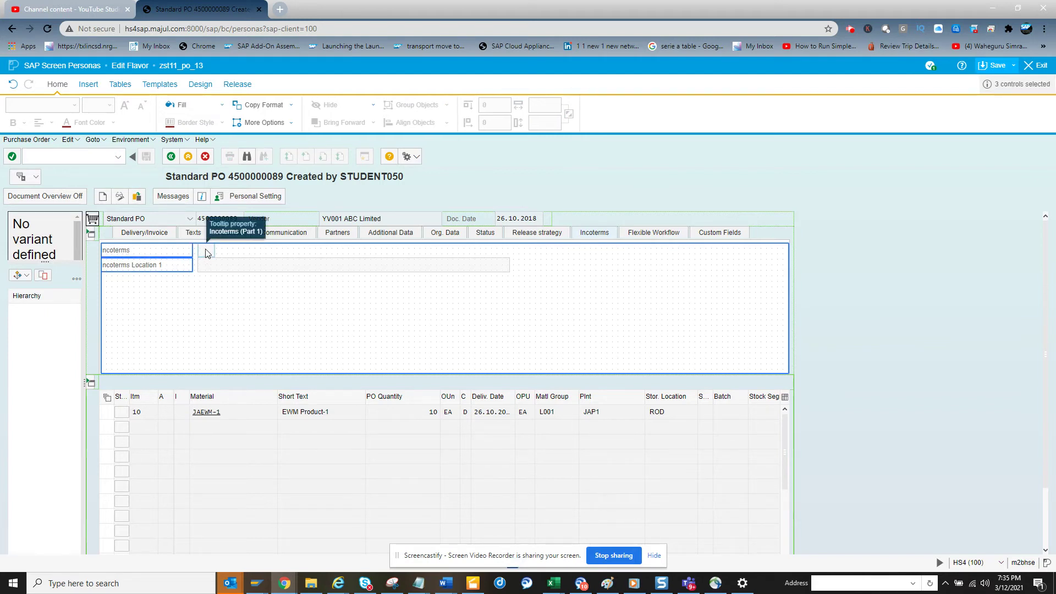
left_click(222, 268, "ctrl")
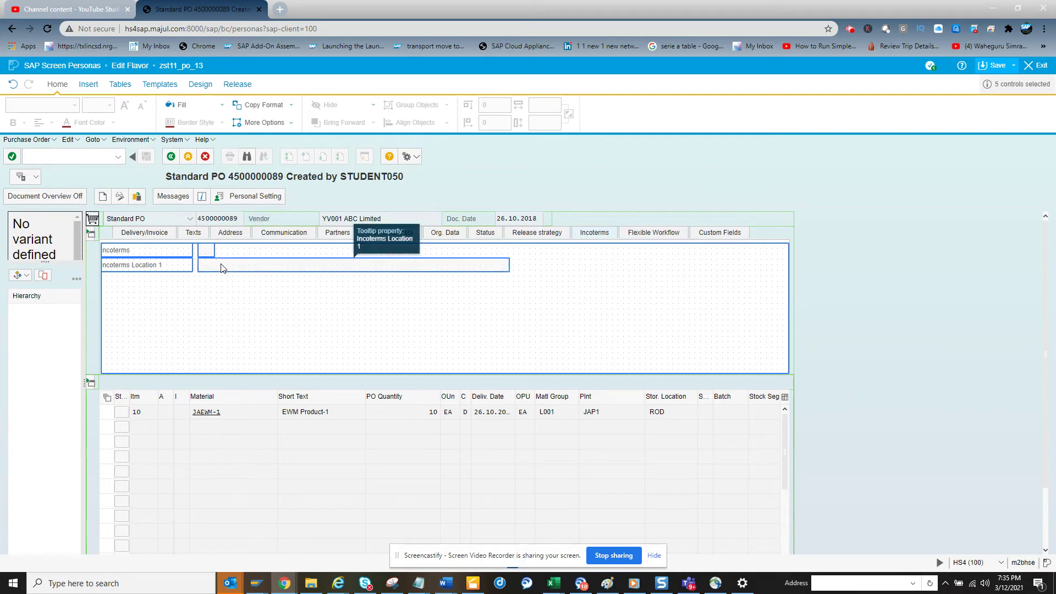
left_click_drag(222, 268, 928, 275)
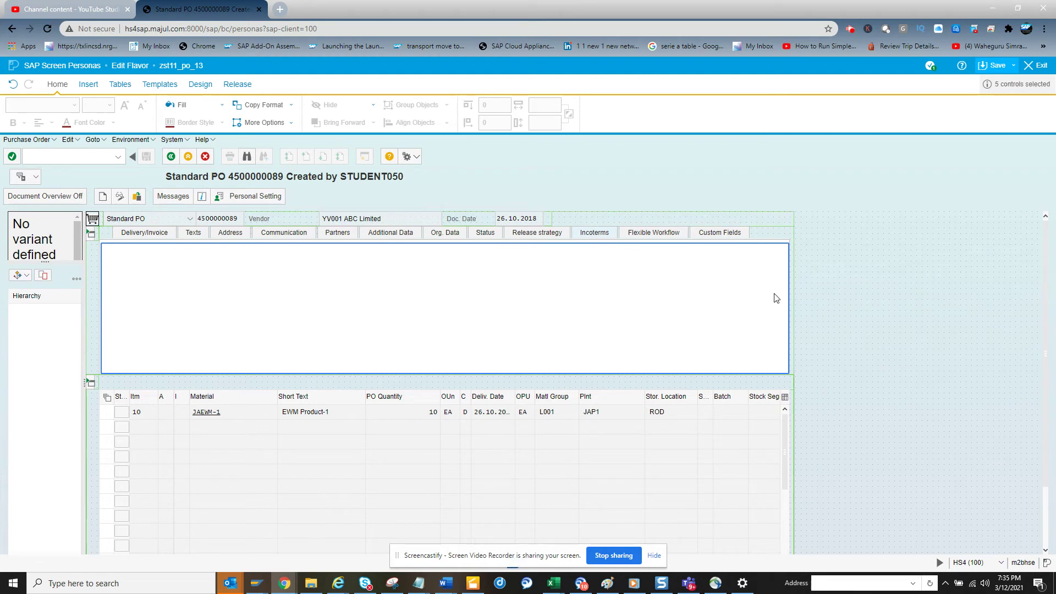
left_click(604, 234)
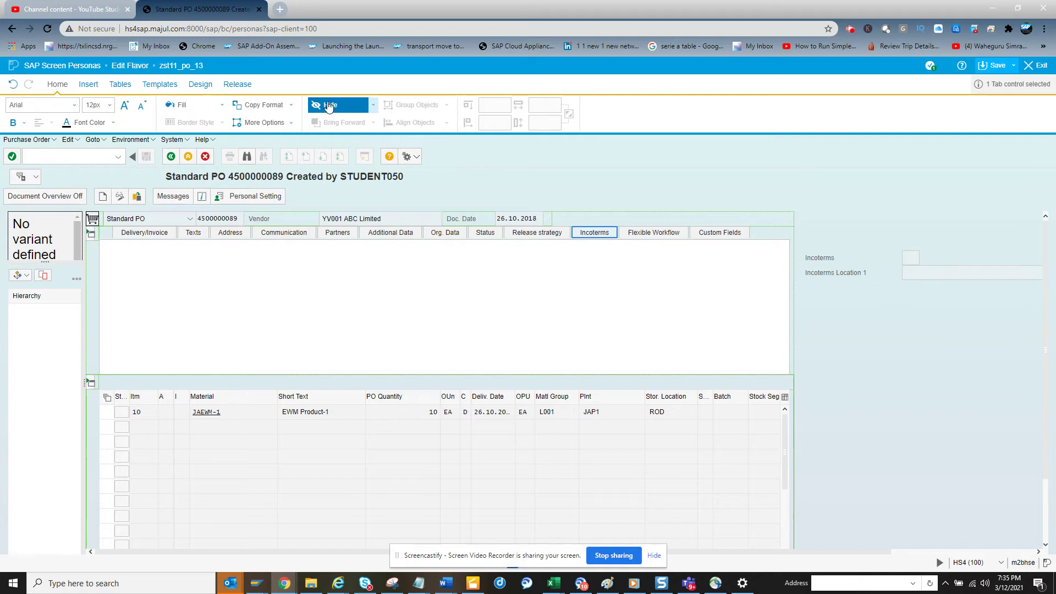
left_click(328, 105)
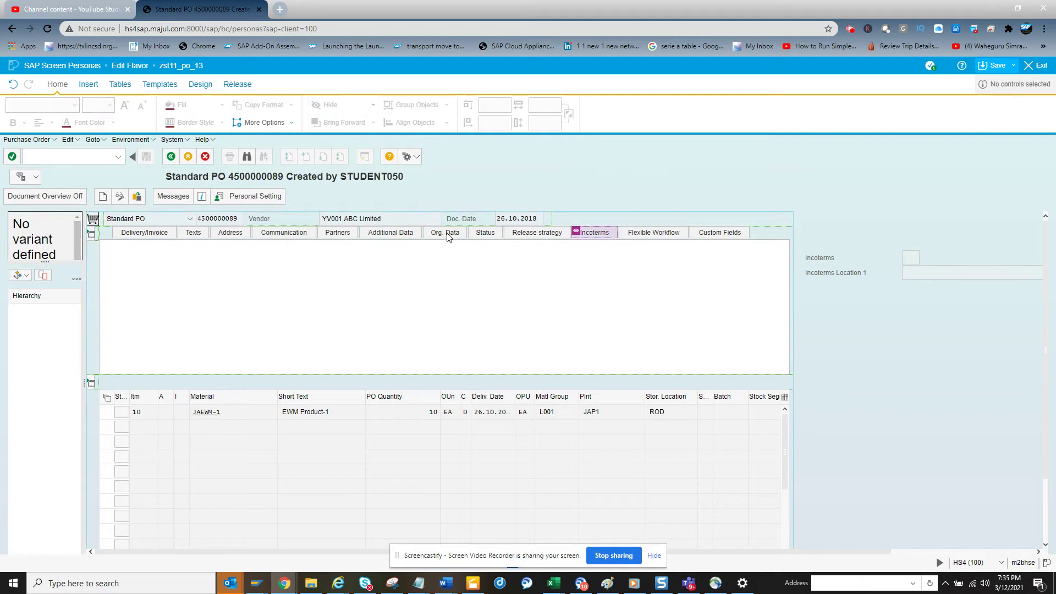
- Place the Incoterms and Incoterms Location 1 labels and fields in the Status data, beside the Purch. Group and Company Code descriptions
left_click(480, 237)
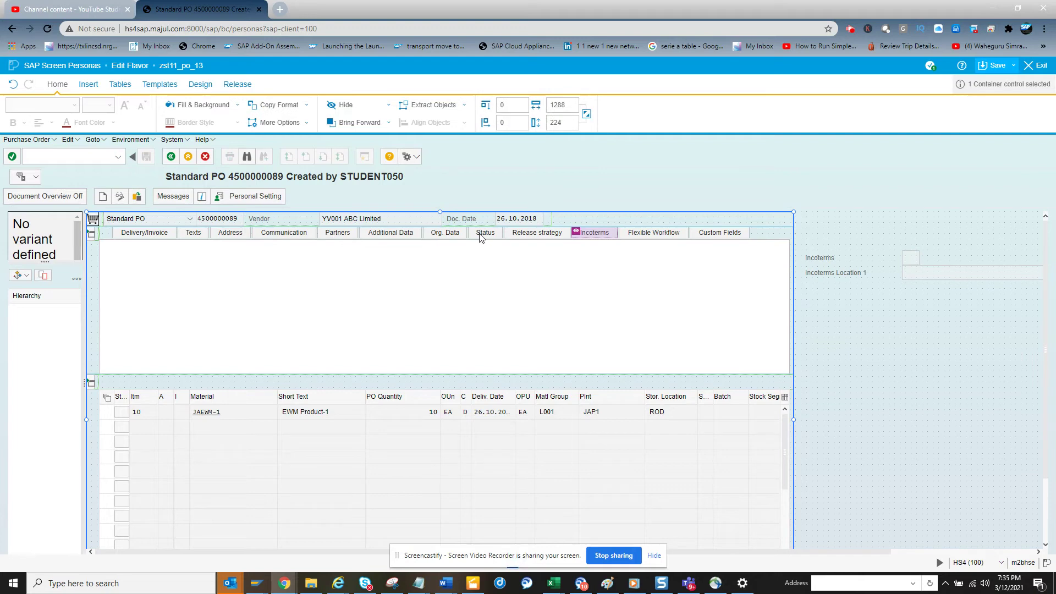
left_click(480, 237)
left_click(480, 238)
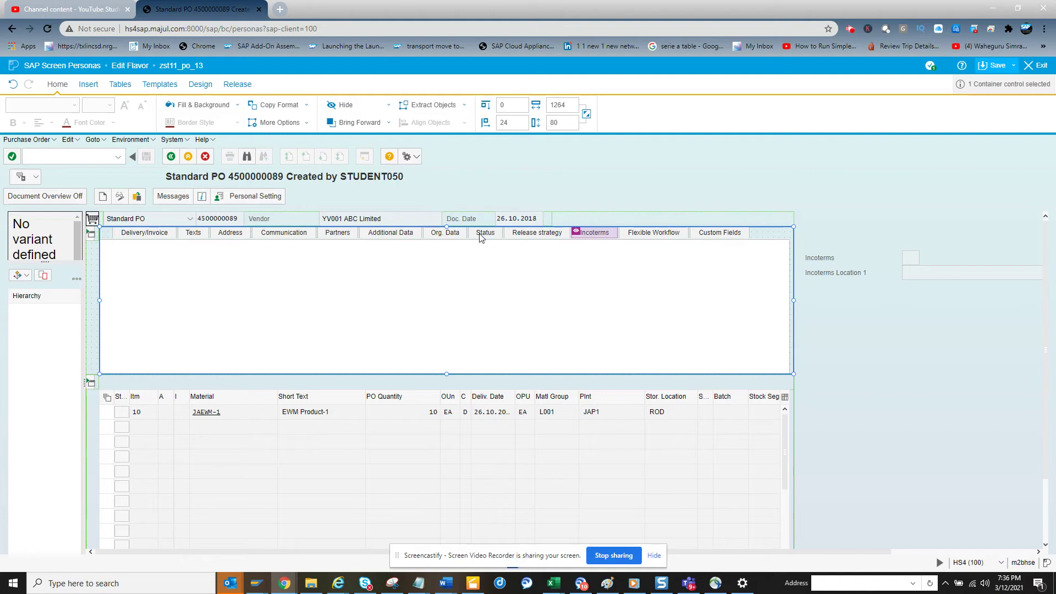
left_click(480, 233)
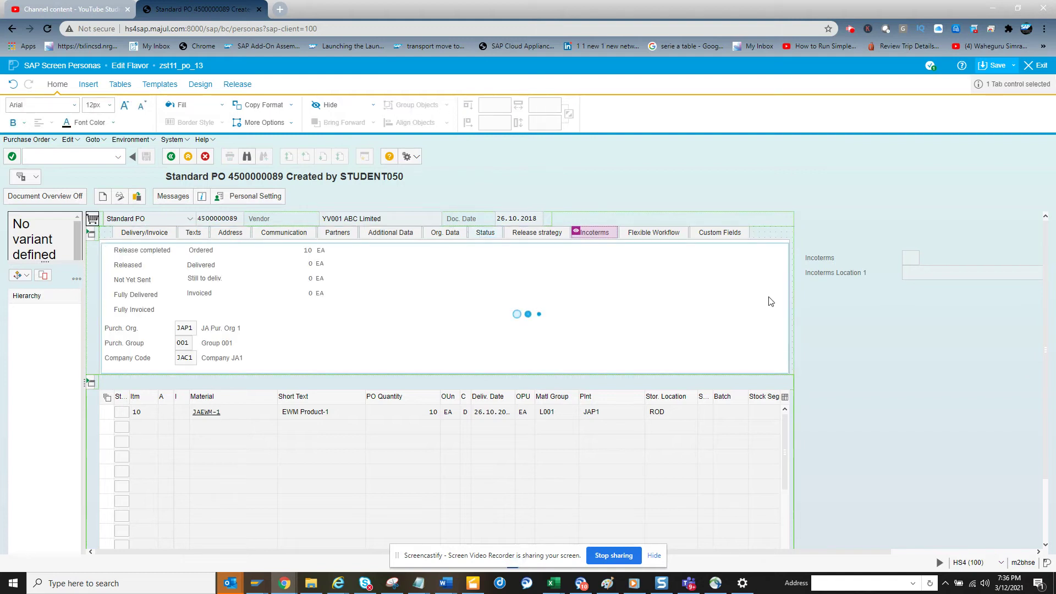
left_click(828, 261)
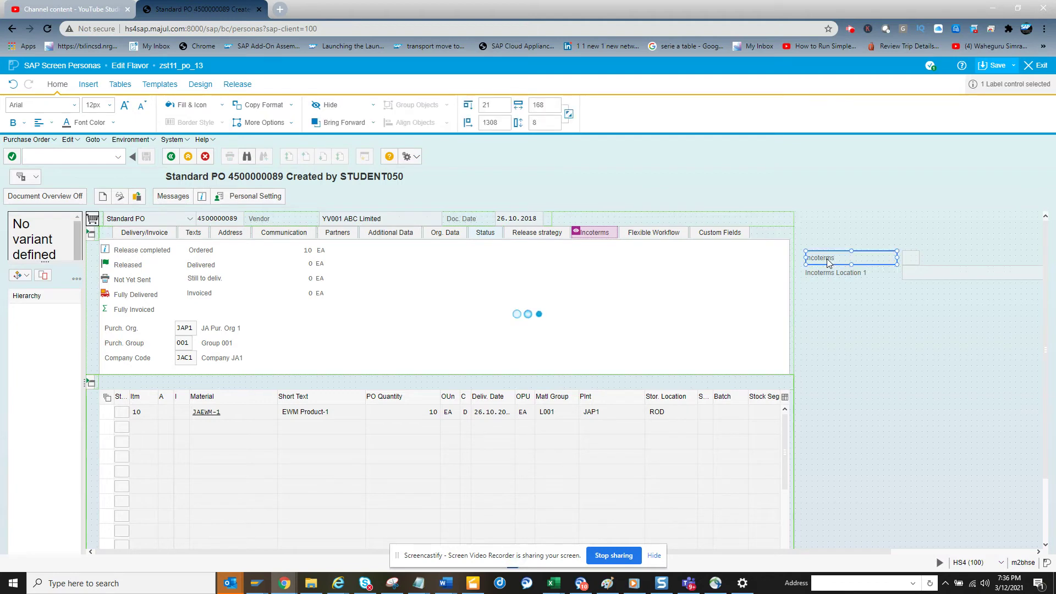
left_click(861, 275, "ctrl")
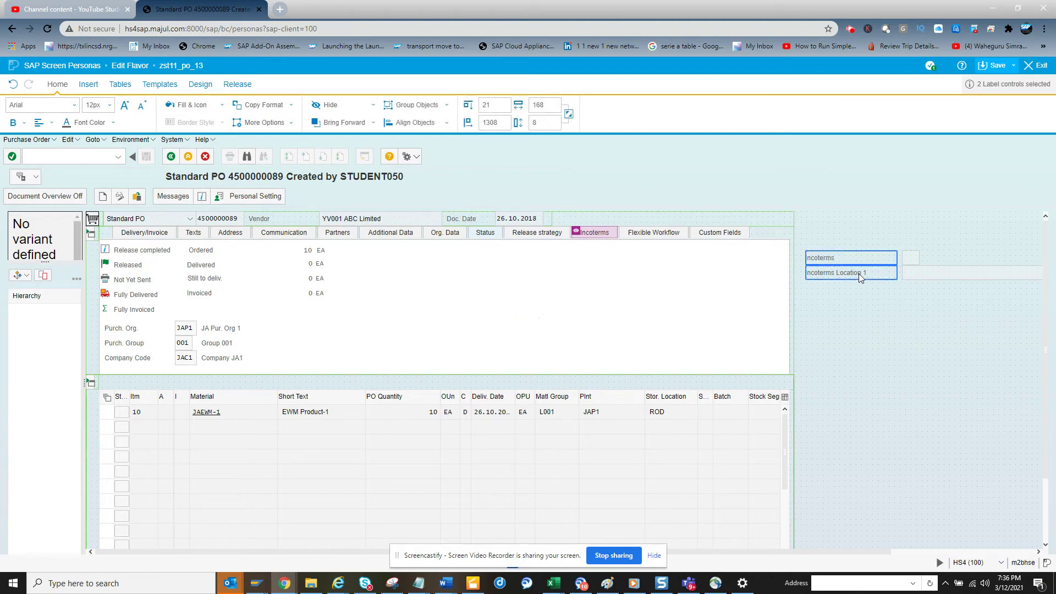
left_click(913, 278, "ctrl")
left_click(910, 258, "ctrl")
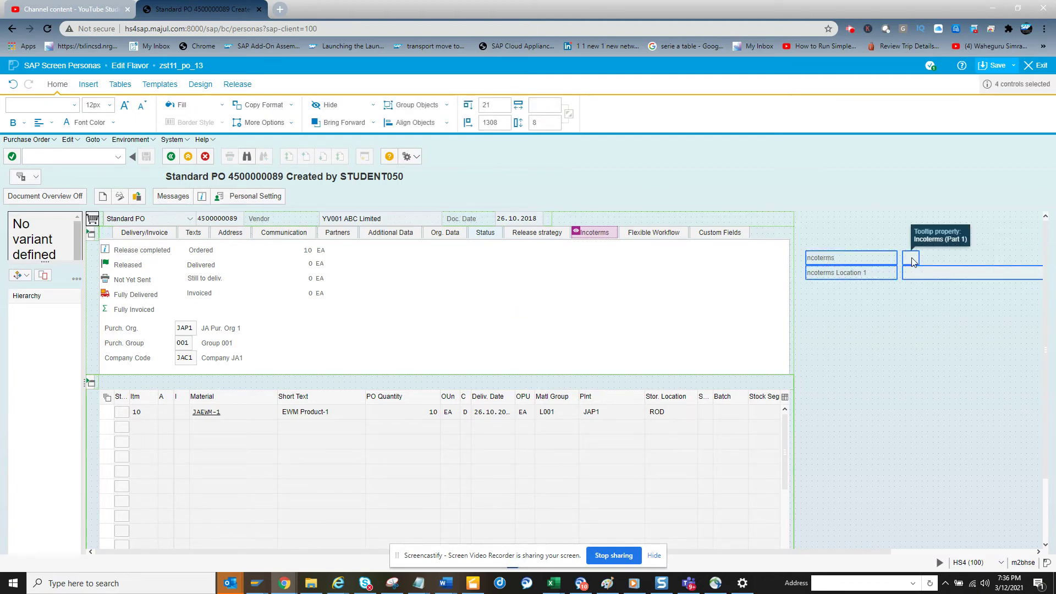
left_click_drag(881, 259, 373, 343)
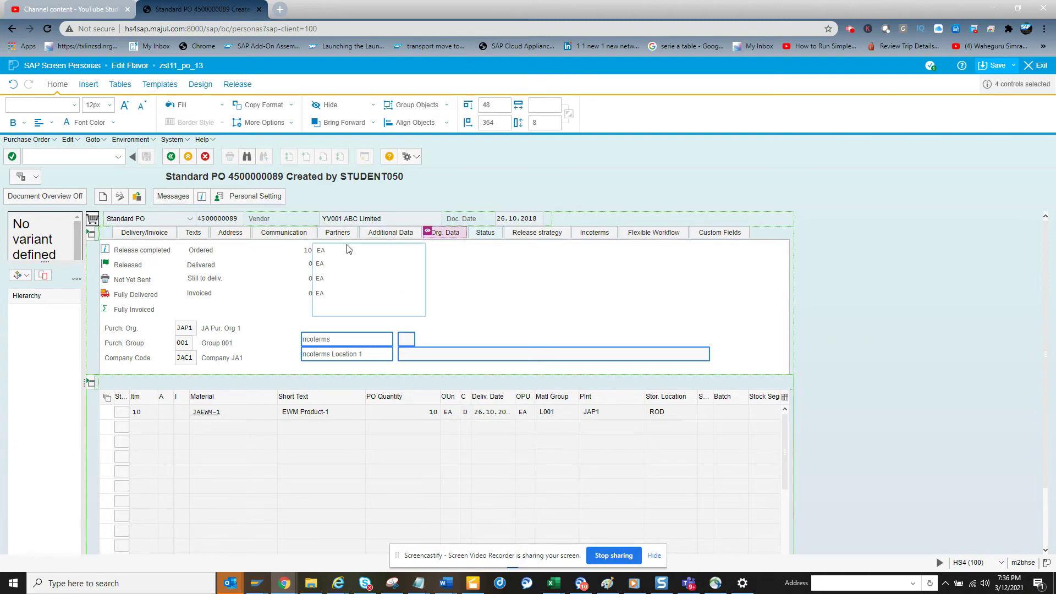
- Switch the purchase order header to its Delivery/Invoice data
left_click(146, 237)
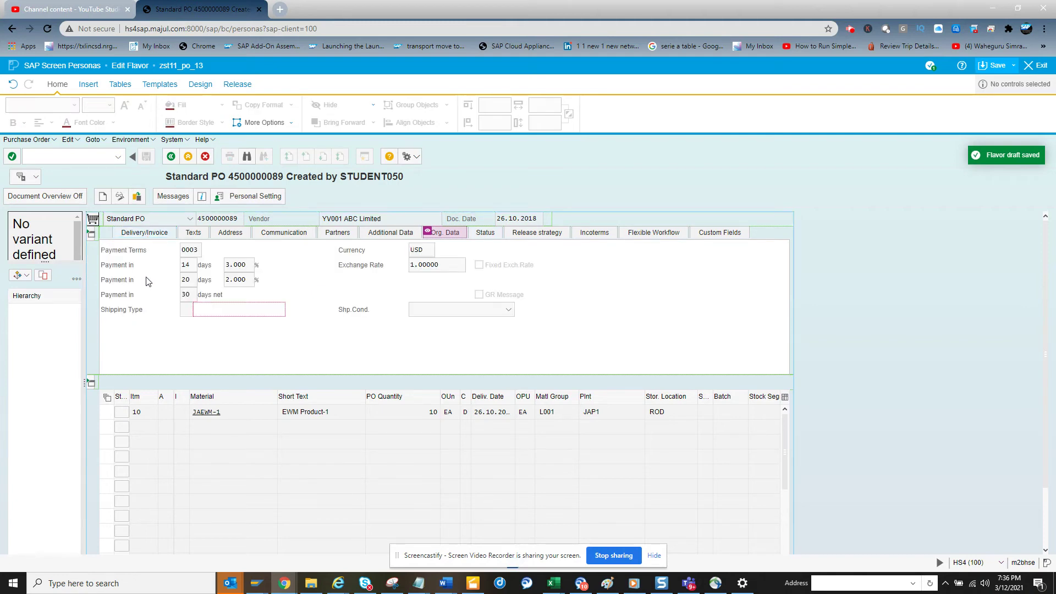
- Move all Delivery/Invoice labels and fields except the Exchange Rate label onto the blank area beside the header, and hide the Delivery/Invoice tab
left_click(138, 257)
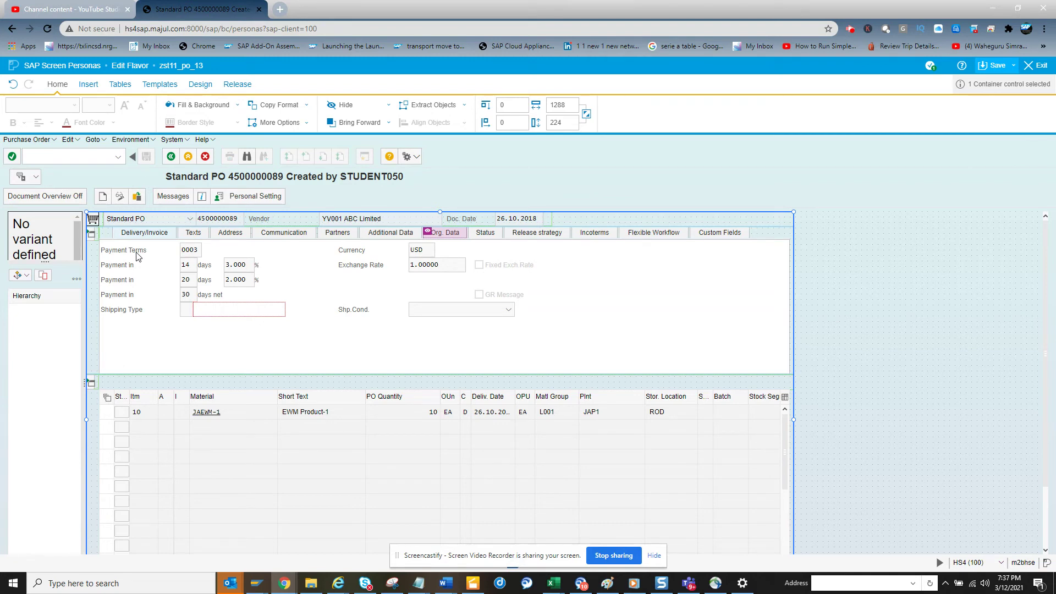
left_click(138, 257)
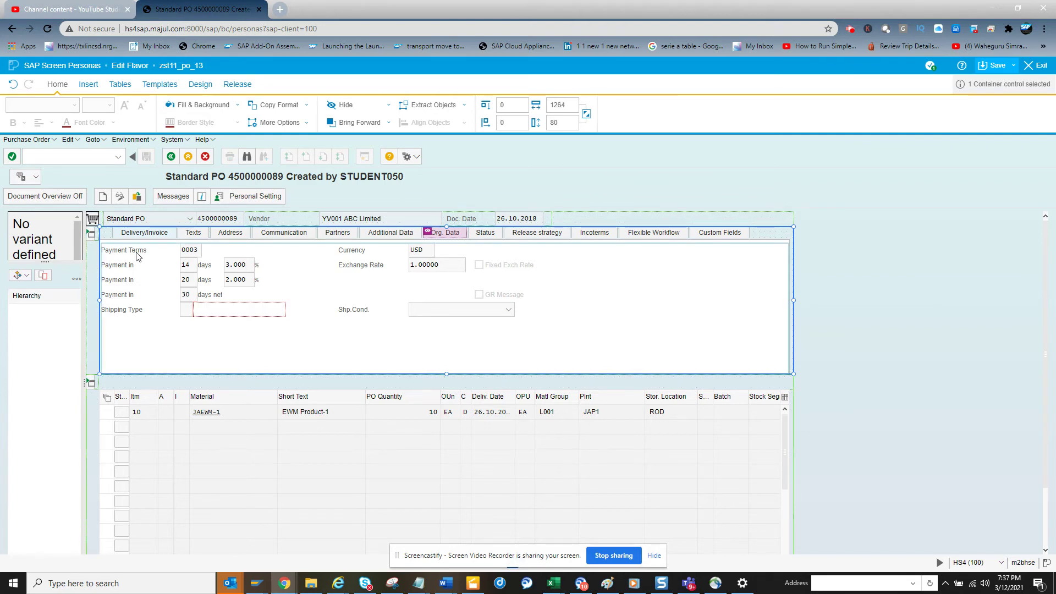
left_click(140, 257)
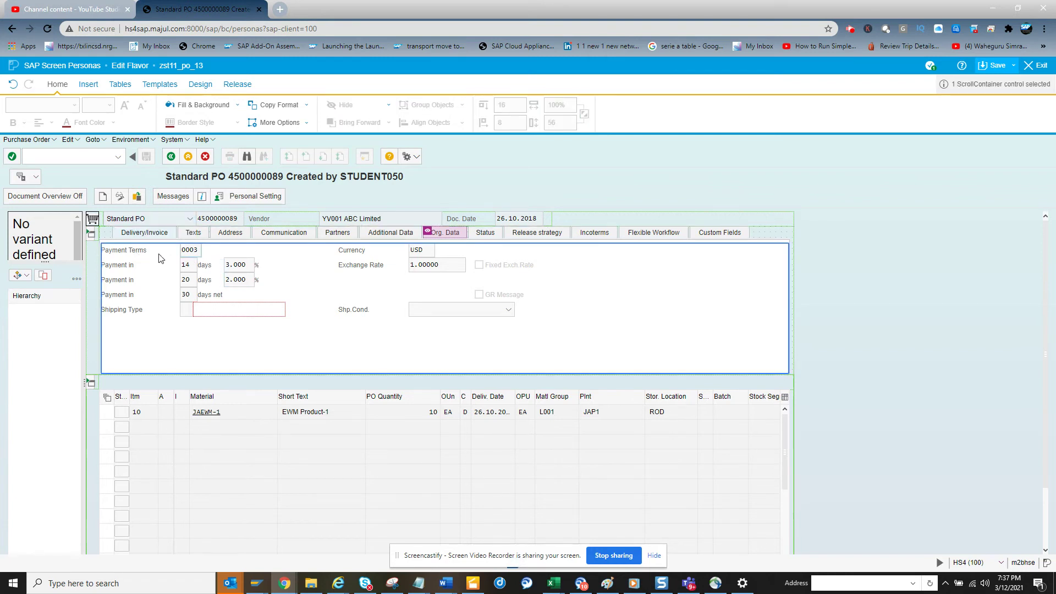
left_click(159, 257)
left_click(153, 269, "ctrl")
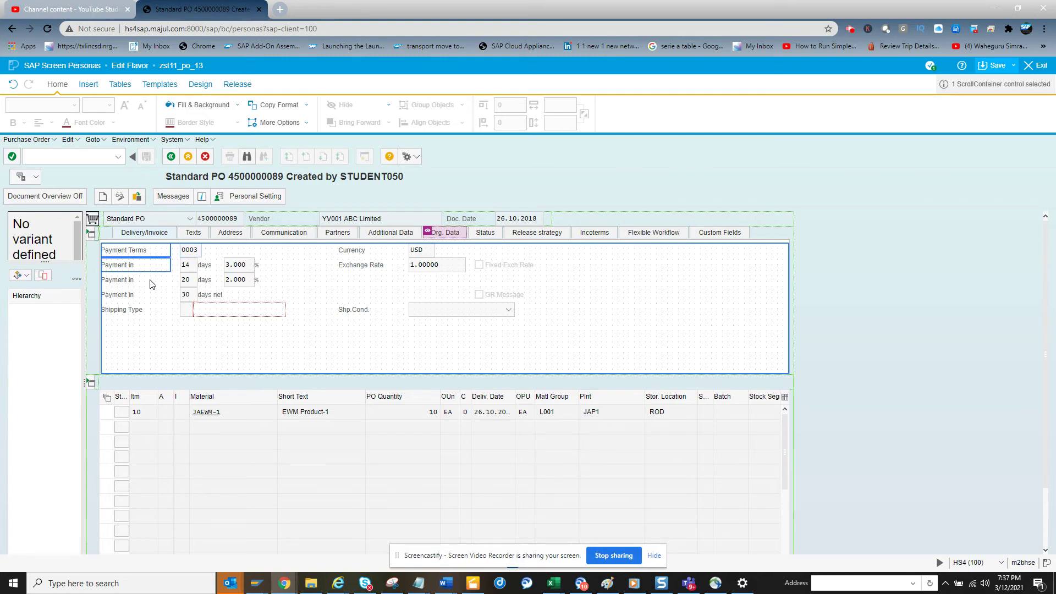
left_click(153, 311, "shift")
left_click(198, 251, "shift")
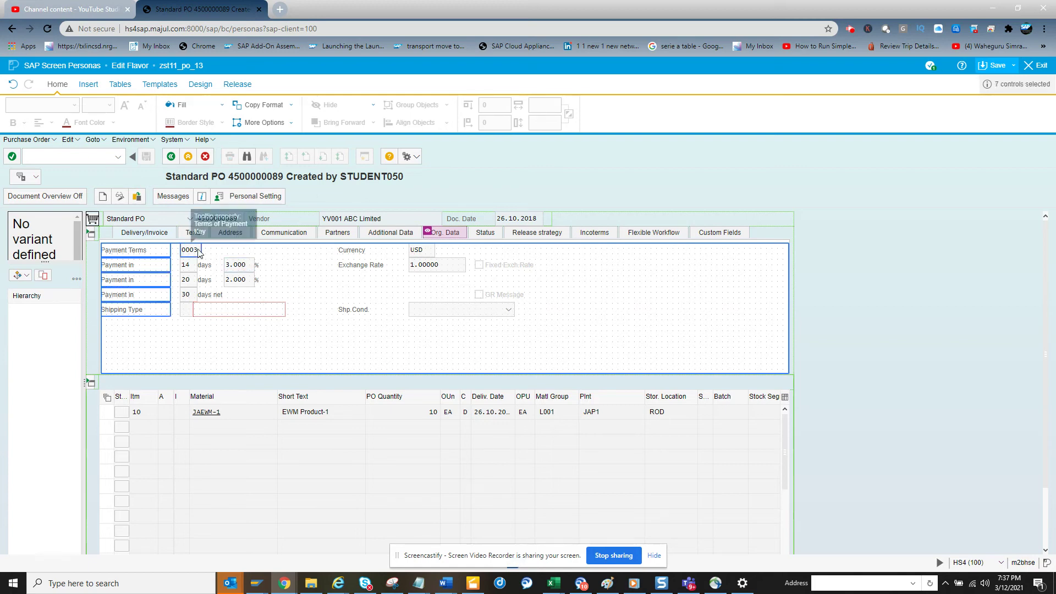
left_click(417, 251, "shift")
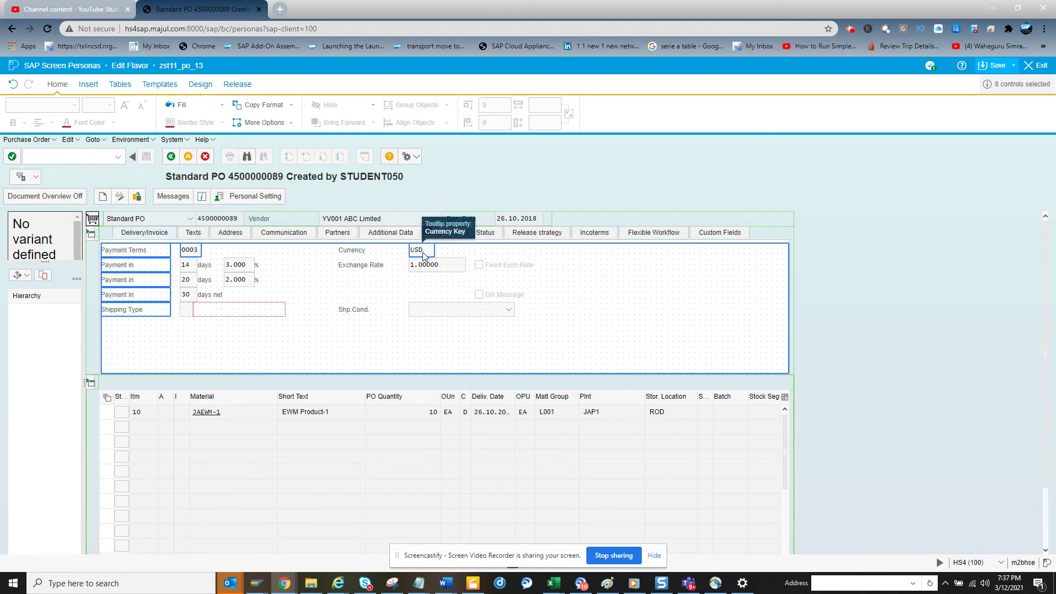
left_click(370, 256, "shift")
left_click(434, 269, "shift")
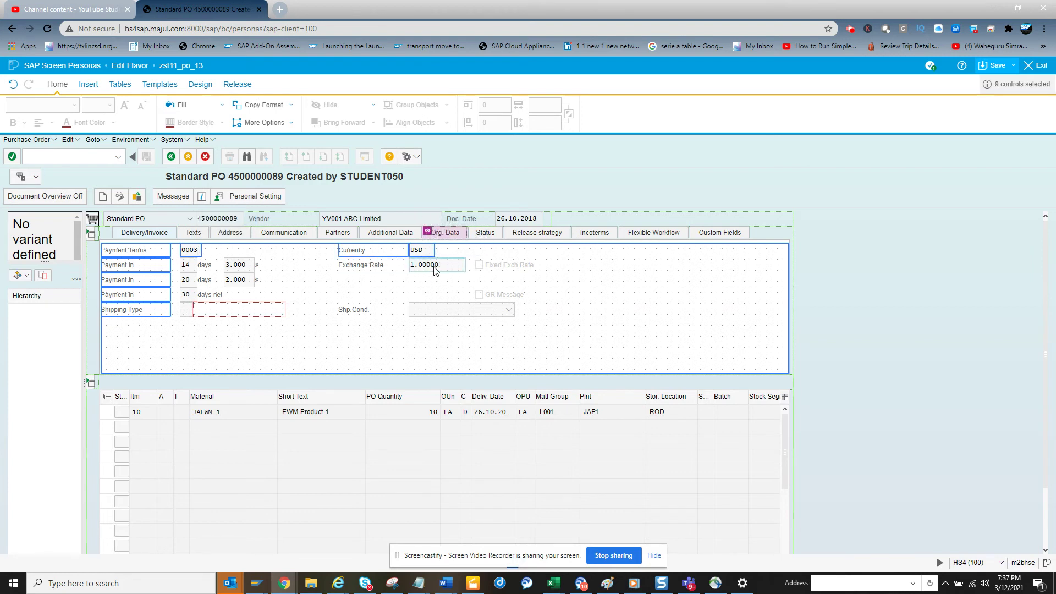
left_click(493, 269, "shift")
left_click(502, 293, "shift")
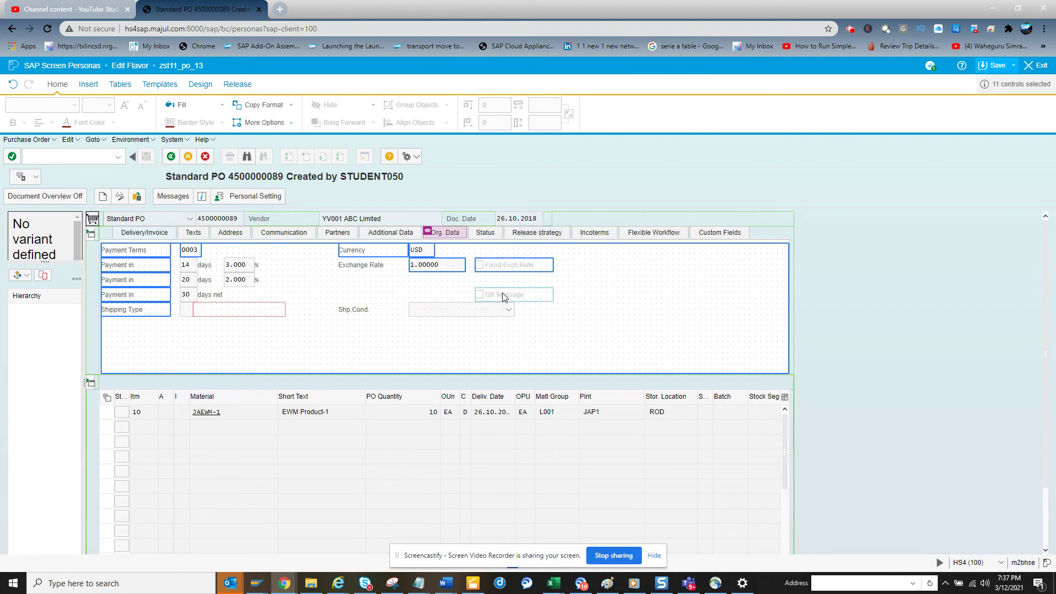
left_click(477, 312, "shift")
left_click(367, 312, "shift")
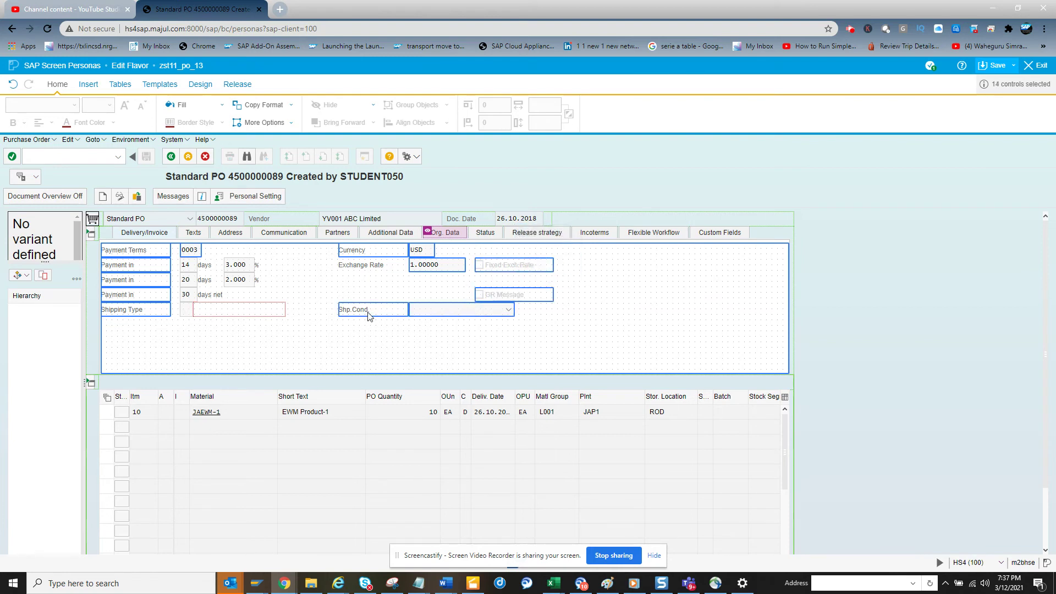
left_click(246, 311, "shift")
left_click(186, 311, "shift")
left_click(186, 296, "shift")
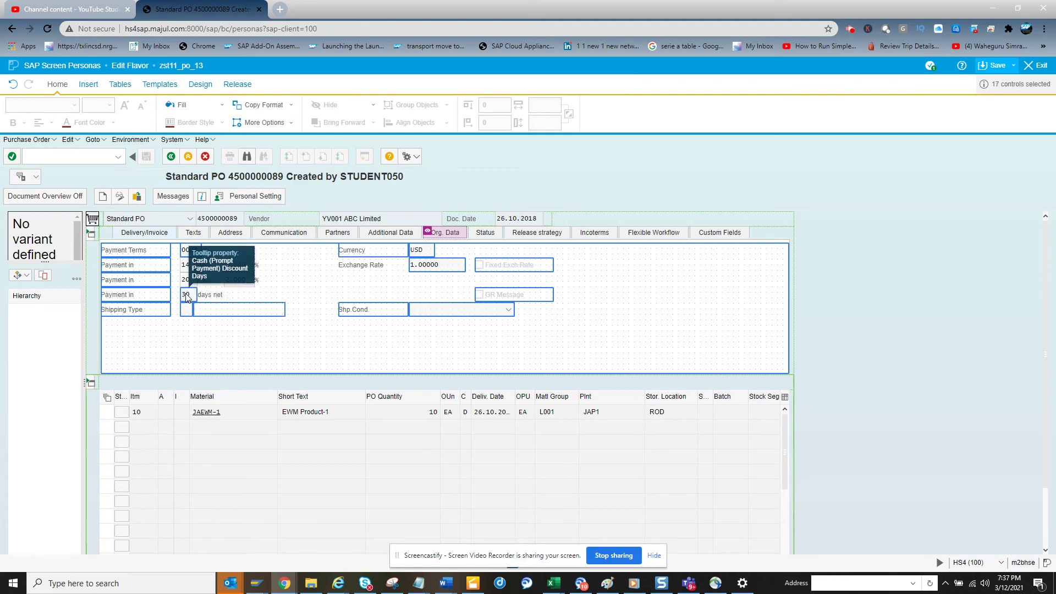
double_click(187, 295)
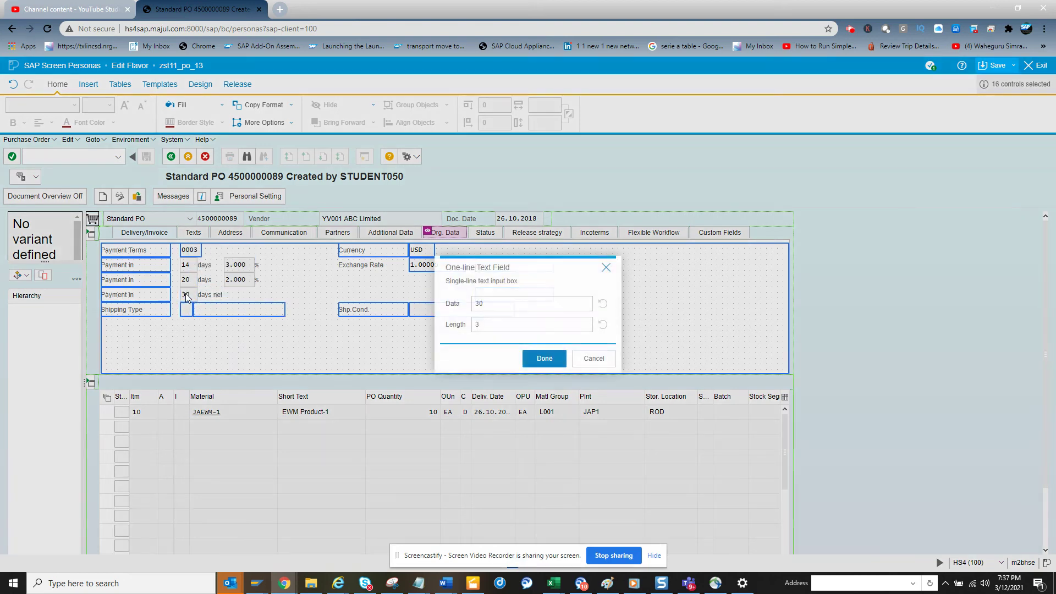
left_click(606, 267)
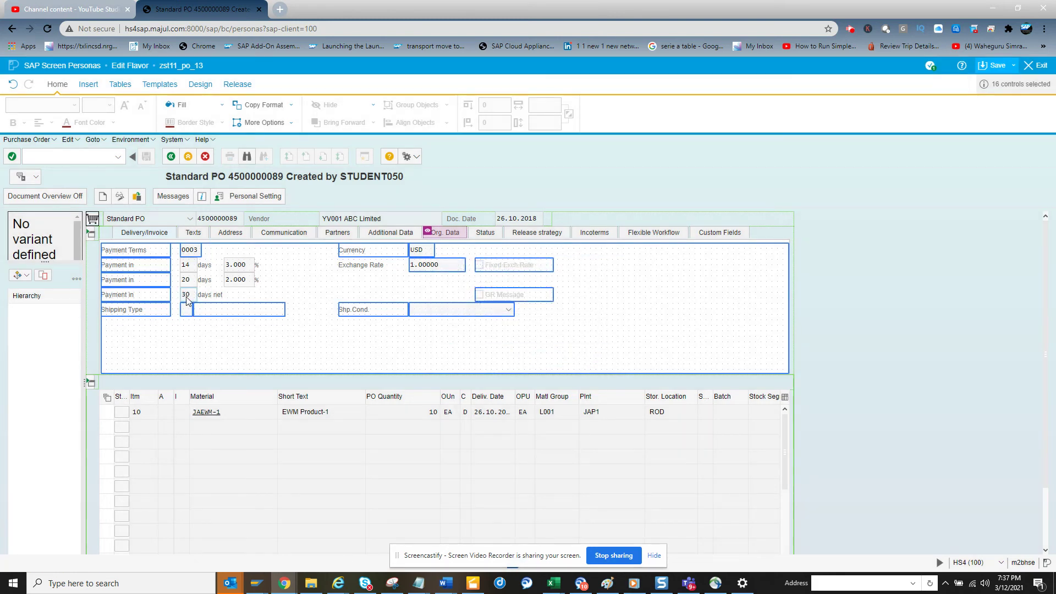
right_click(187, 300)
left_click(209, 297, "shift")
left_click(241, 285, "ctrl")
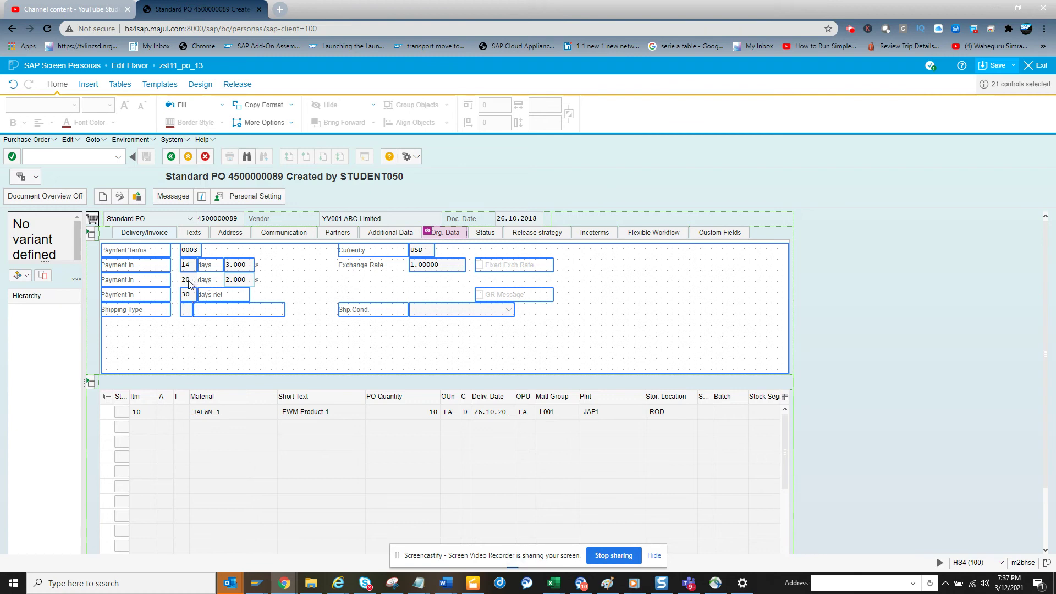
left_click(257, 280, "ctrl")
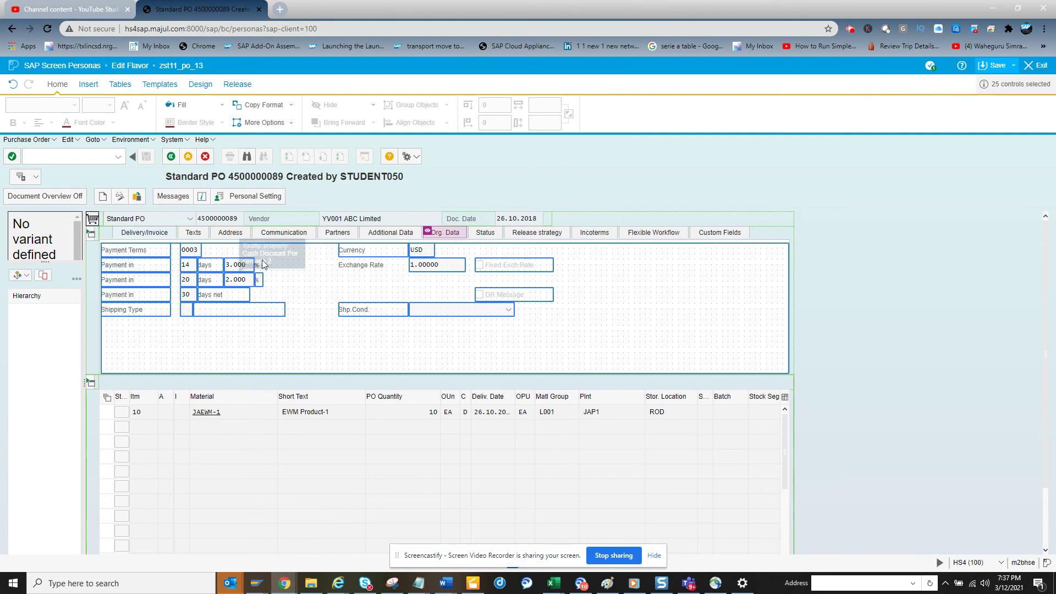
left_click(258, 265, "ctrl")
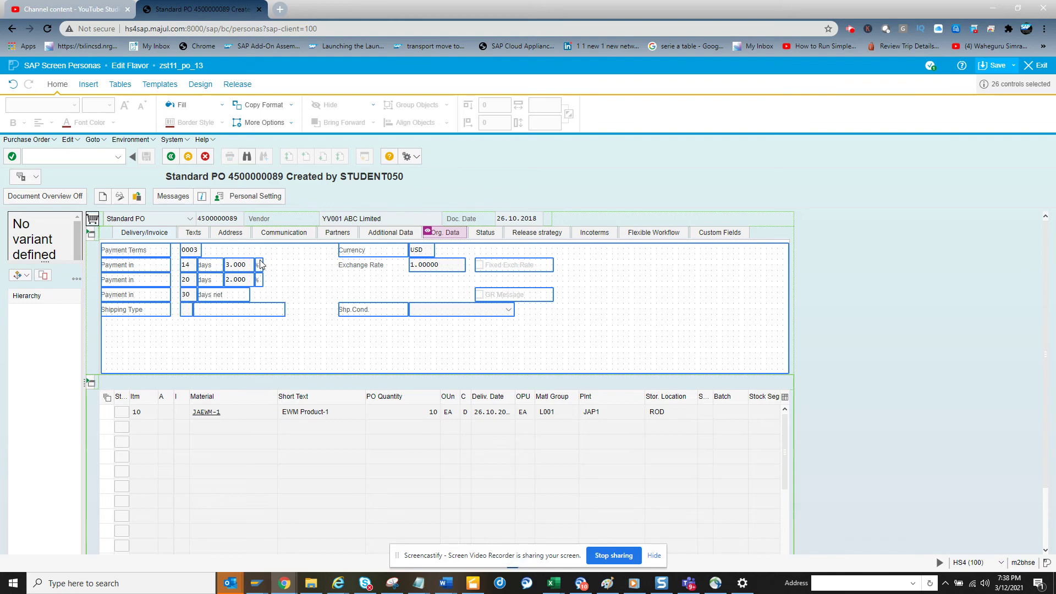
left_click_drag(219, 268, 974, 256)
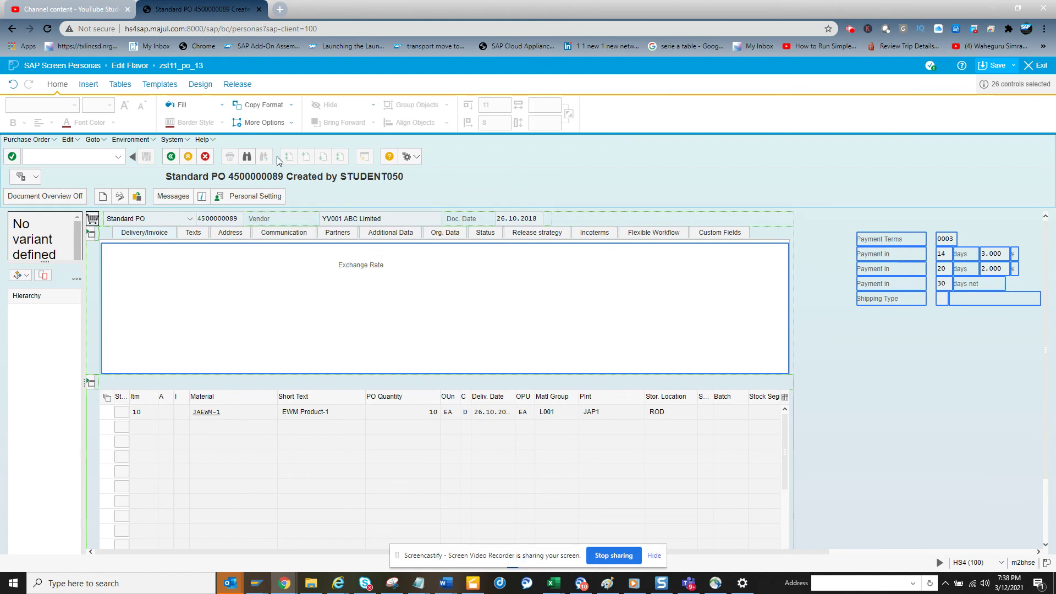
left_click(153, 235)
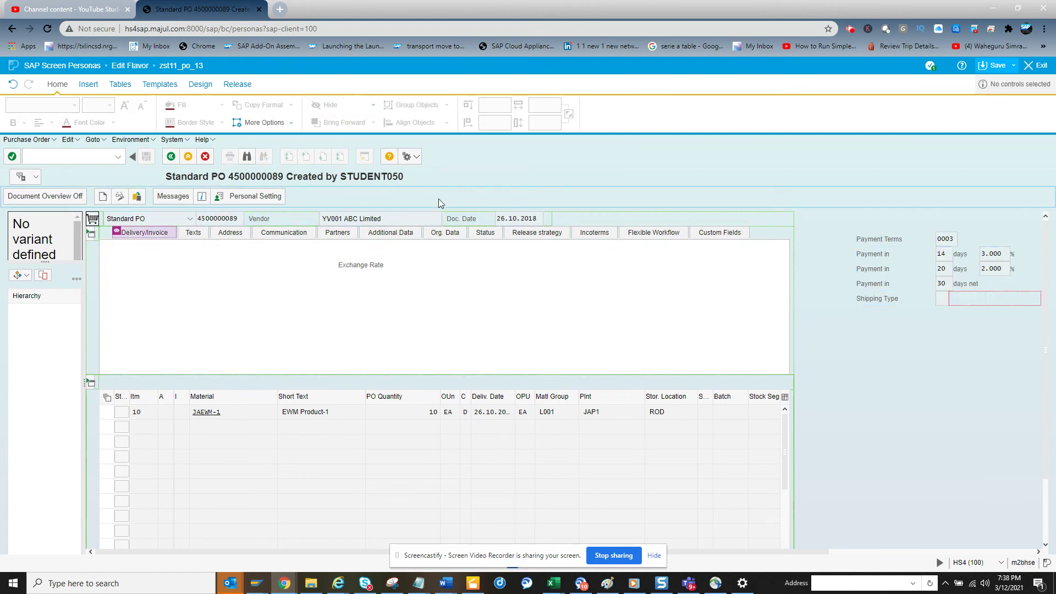
- Place the Payment Terms, Payment in and Shipping Type labels and fields in the Status data, beside the Ordered to Invoiced quantities
left_click(493, 237)
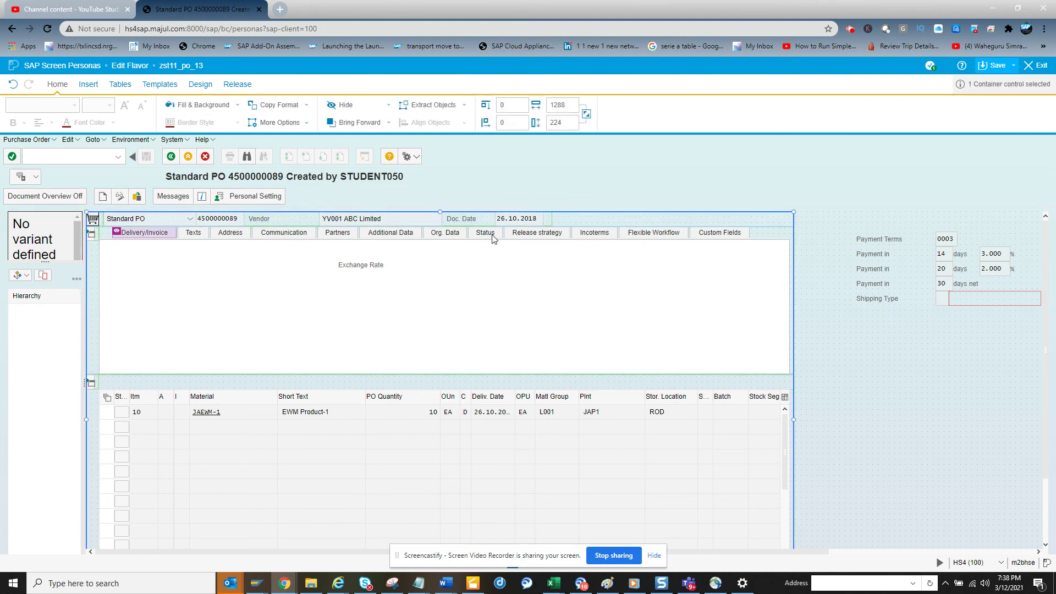
left_click(493, 237)
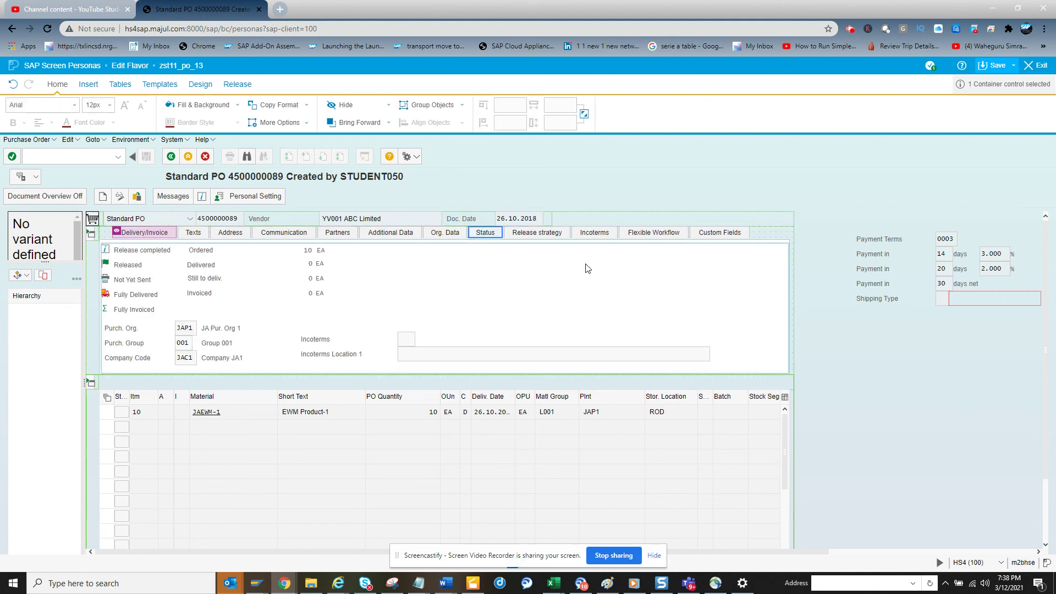
left_click(875, 241)
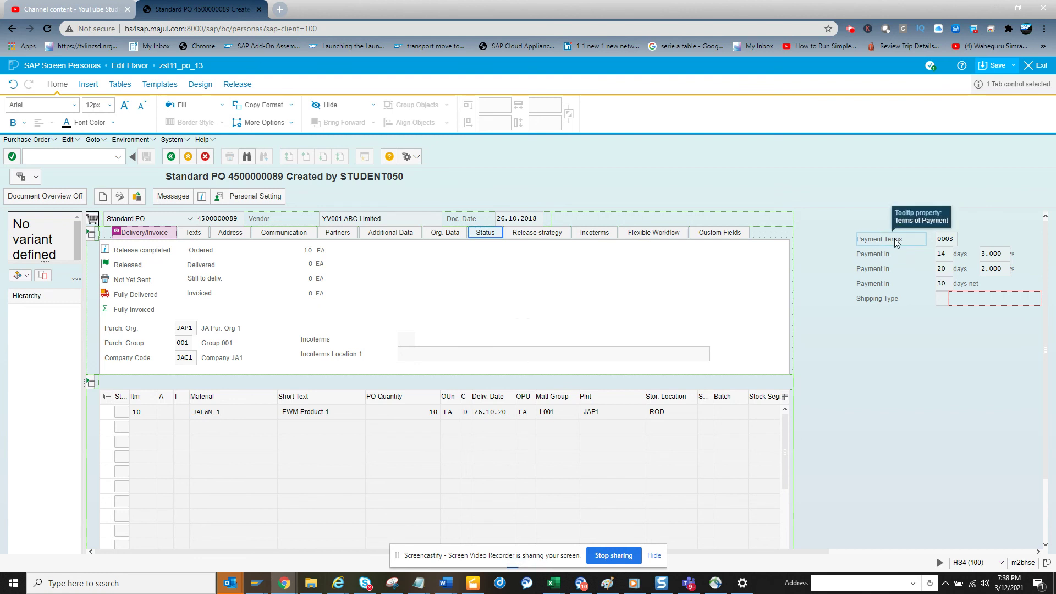
left_click(946, 241, "ctrl")
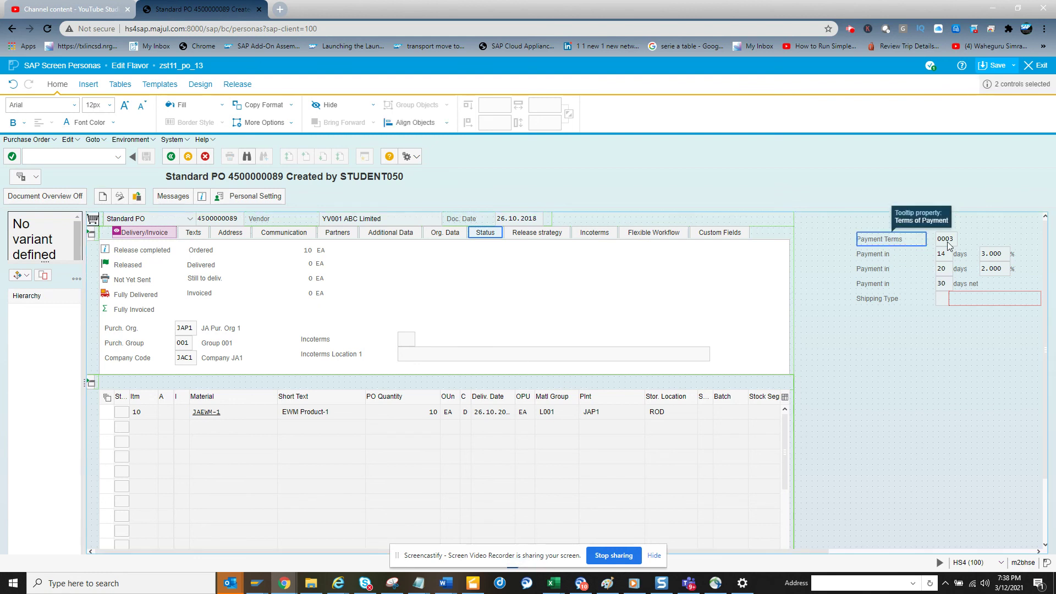
left_click(1014, 254, "ctrl")
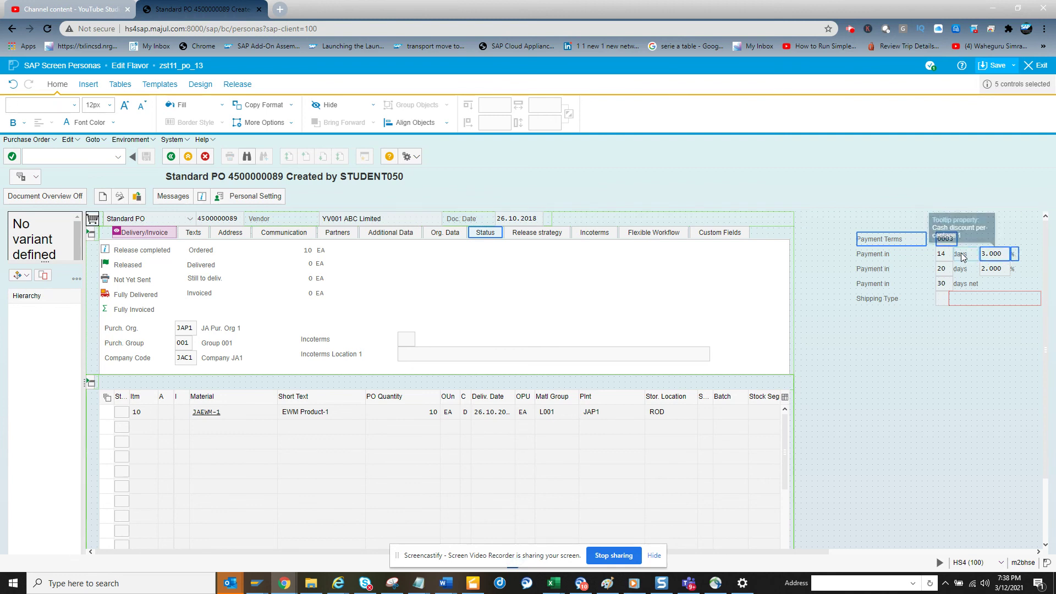
left_click(985, 256, "ctrl")
left_click(960, 255, "ctrl")
left_click(942, 256, "ctrl")
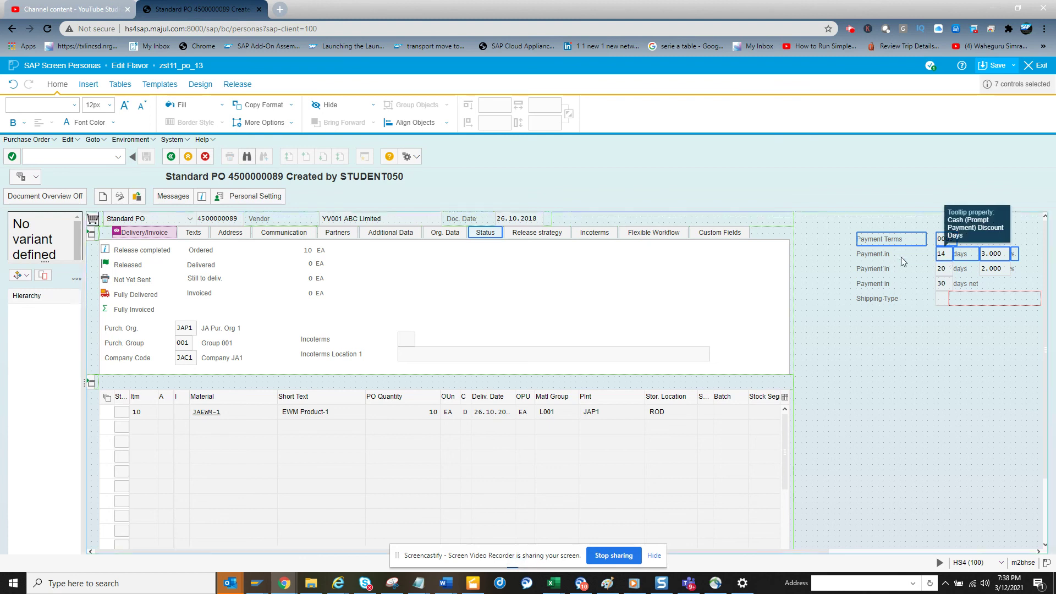
left_click(884, 257, "ctrl")
left_click(886, 269, "ctrl")
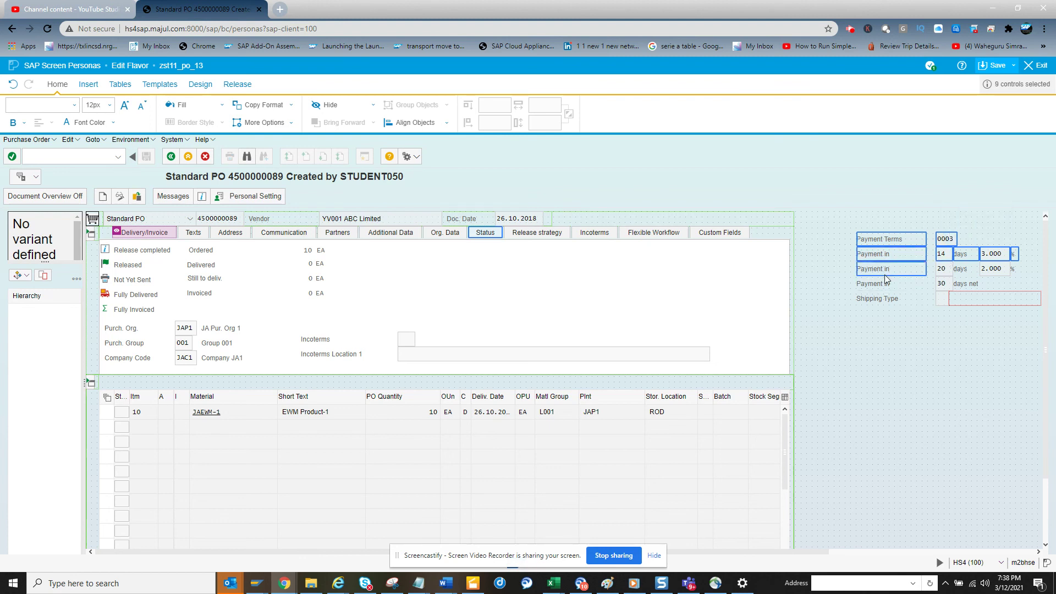
left_click(887, 285, "ctrl")
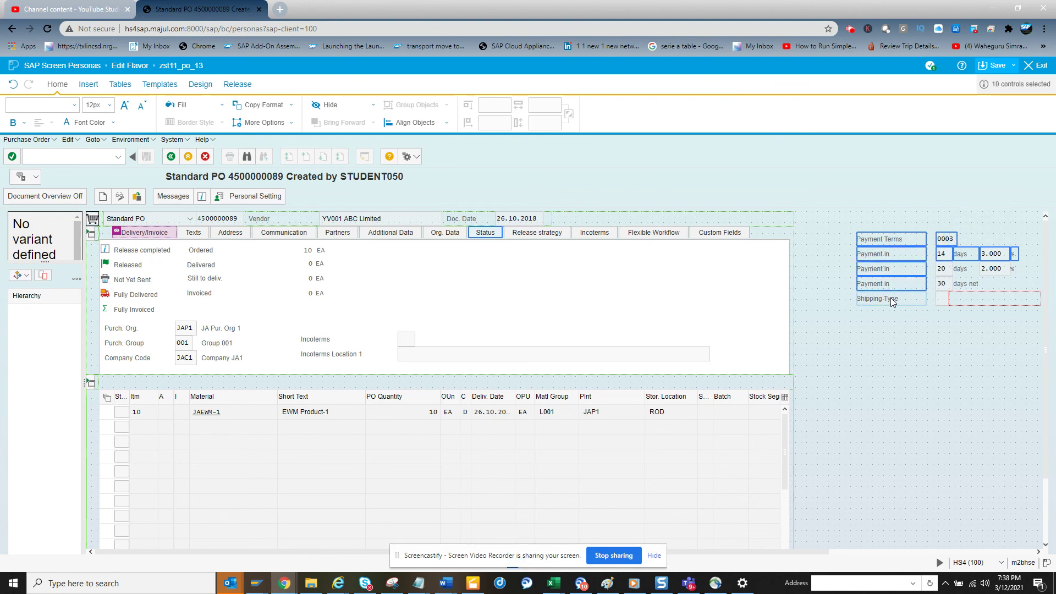
left_click(892, 301, "ctrl")
left_click(949, 273, "ctrl")
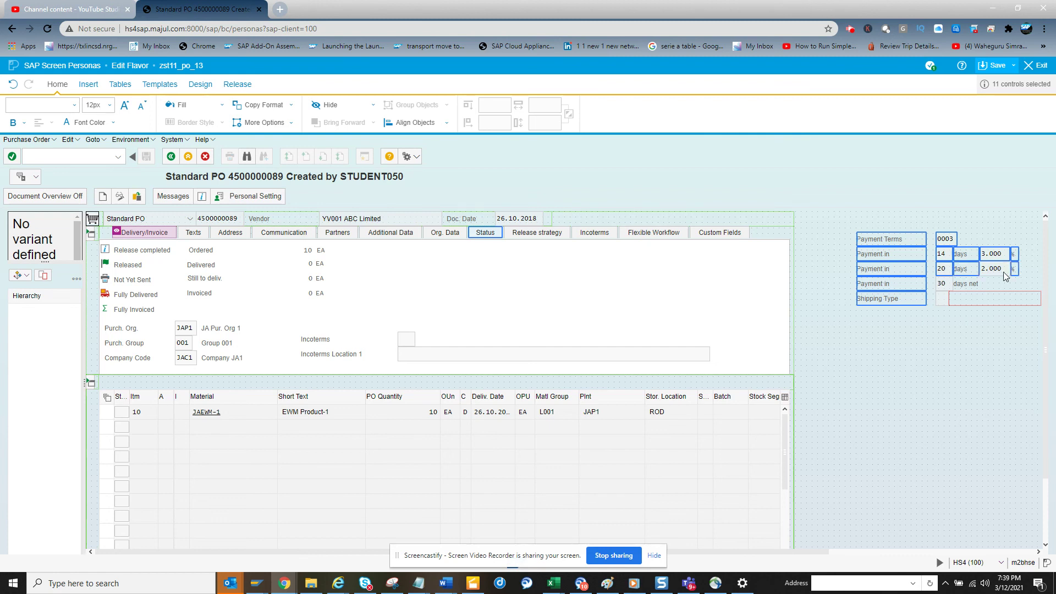
left_click(1009, 304, "ctrl")
left_click(943, 303, "ctrl")
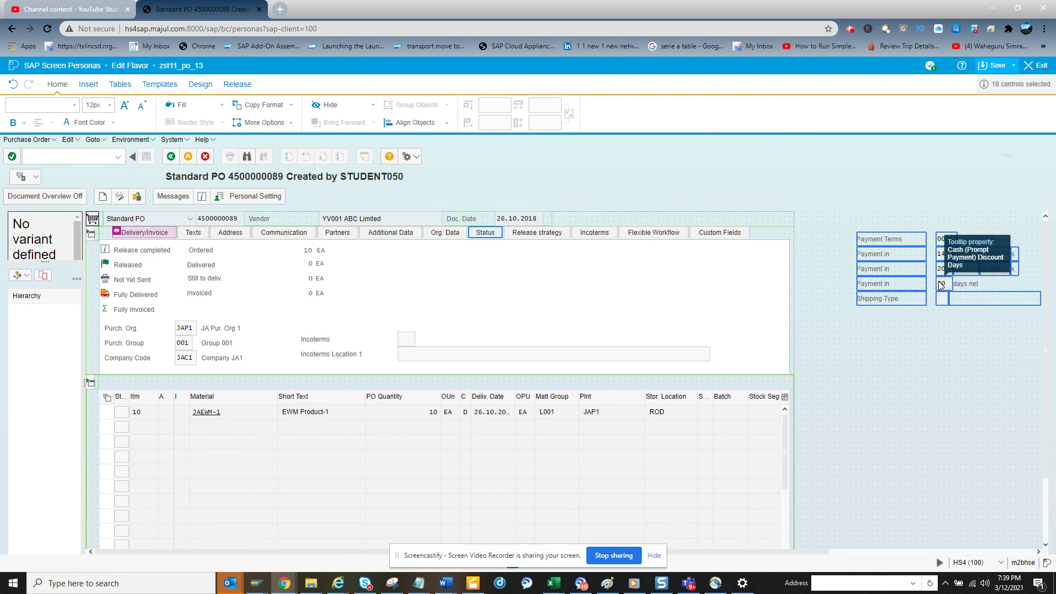
left_click(941, 284, "ctrl")
left_click(962, 283, "ctrl")
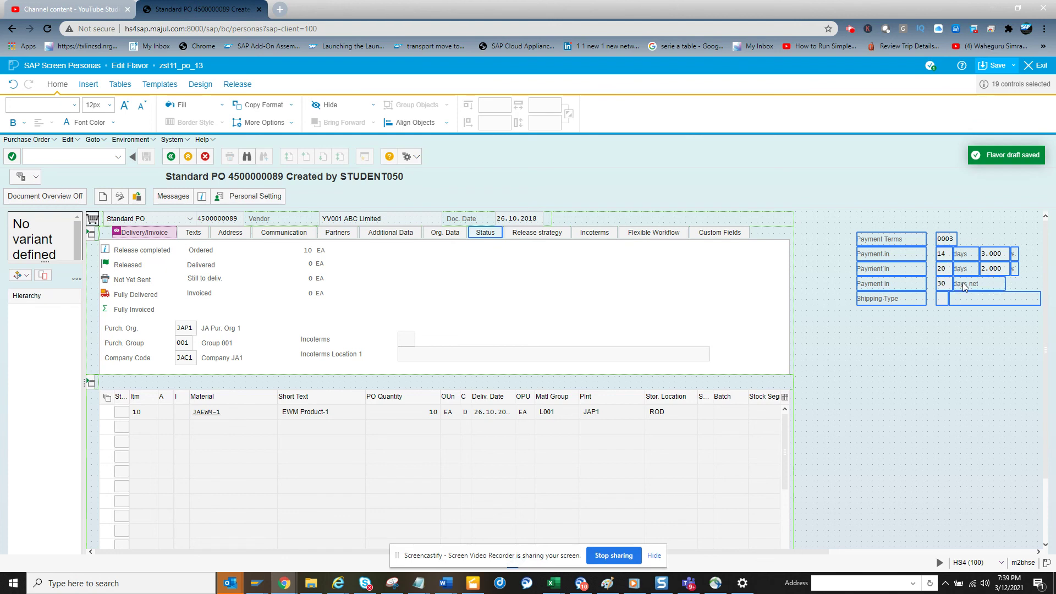
left_click_drag(962, 283, 525, 292)
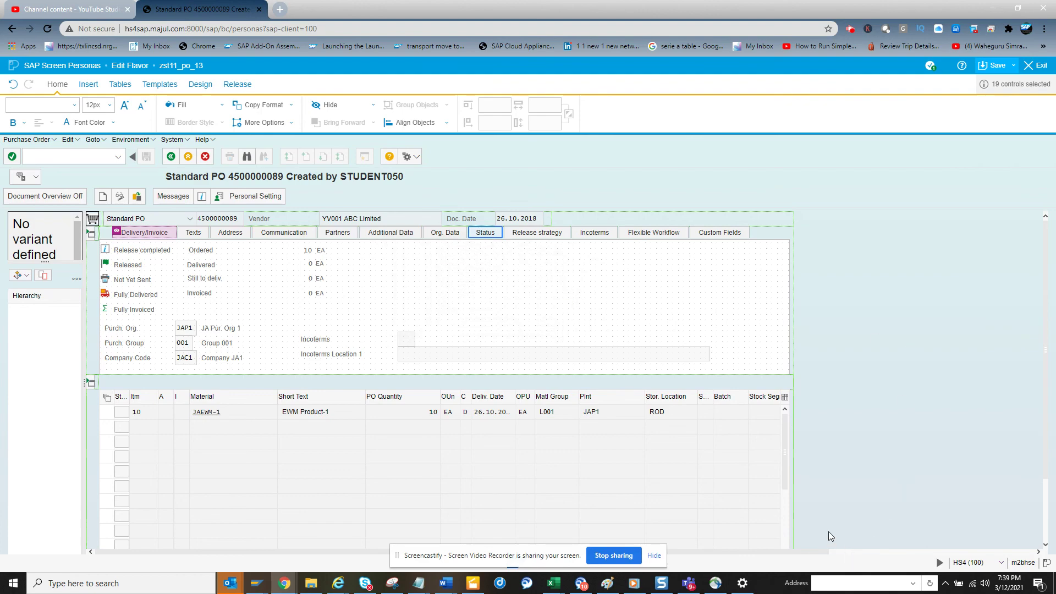